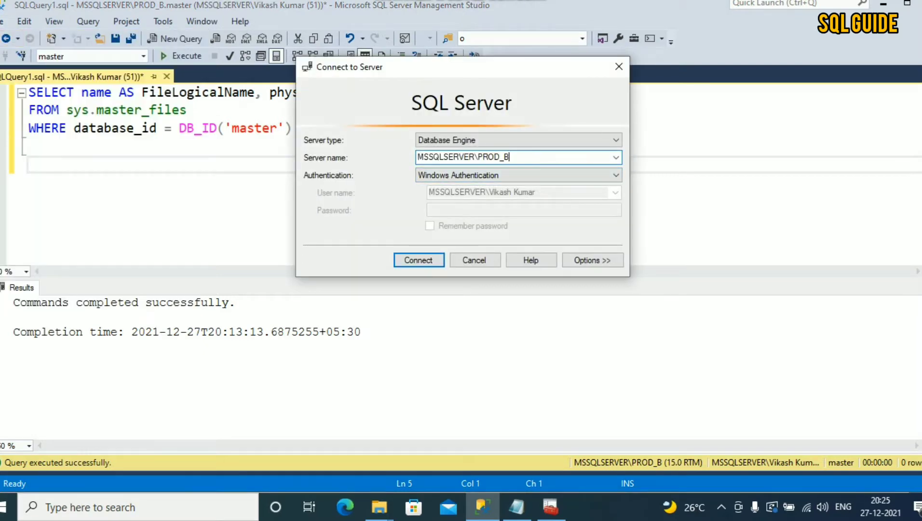
- Connect to the MSSQLSERVER\PROD_B database engine and run the query listing the master database's file names and locations
key(Return)
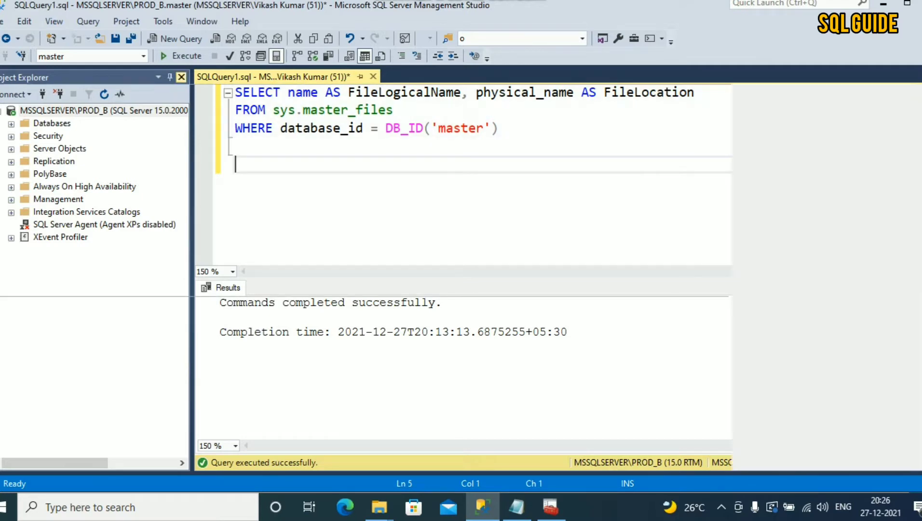
click(182, 77)
click(182, 56)
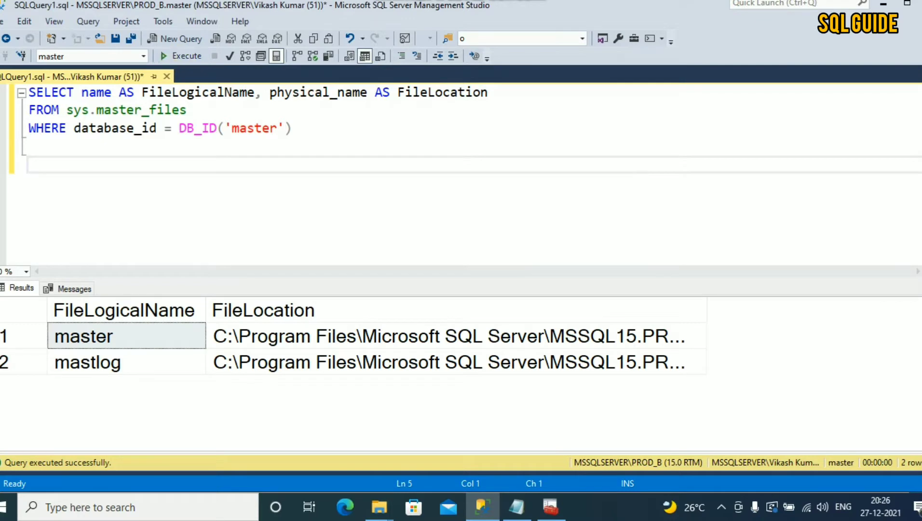
- Copy both FileLocation results, for master and mastlog, into the query editor directly below the WHERE line
click(456, 336)
shift+click(455, 362)
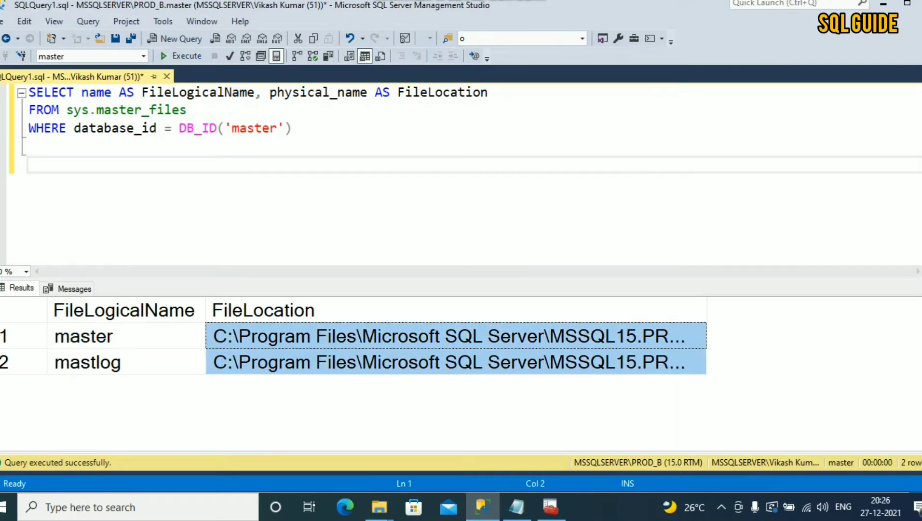
click(30, 146)
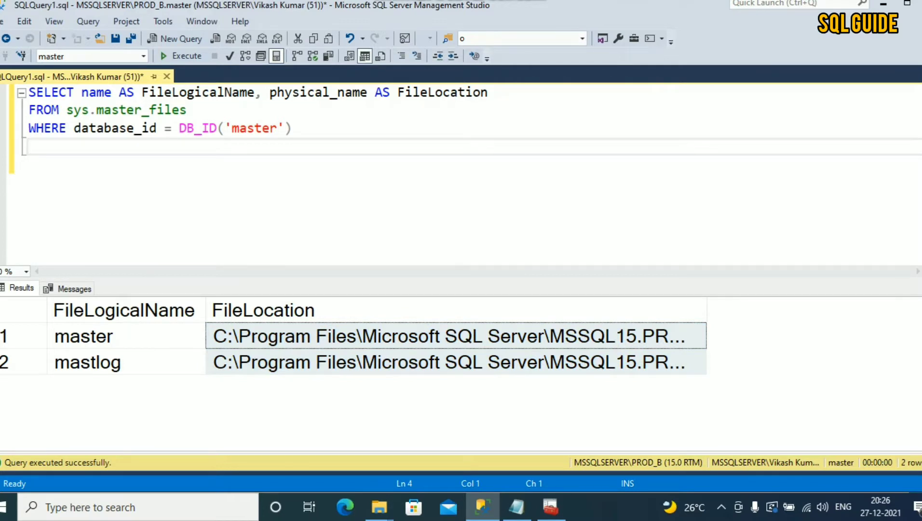
text(C:\Program Files\Microsoft SQL Server\MSSQL15.PROD_B\MSSQL\DATA\master.mdf C:\Program Files\Microsoft SQL Server\MSSQL15.PROD_B\MSSQL\DATA\mastlog.ldf)
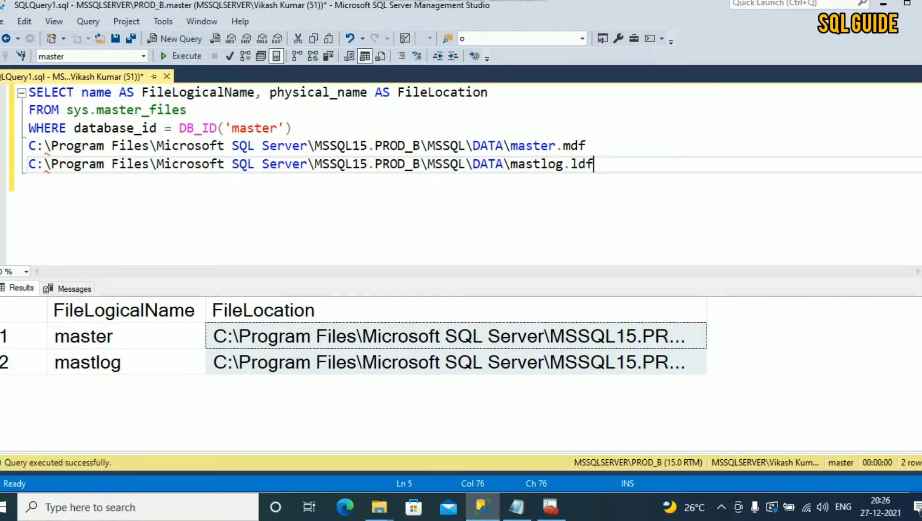
drag(593, 164, 28, 146)
click(28, 182)
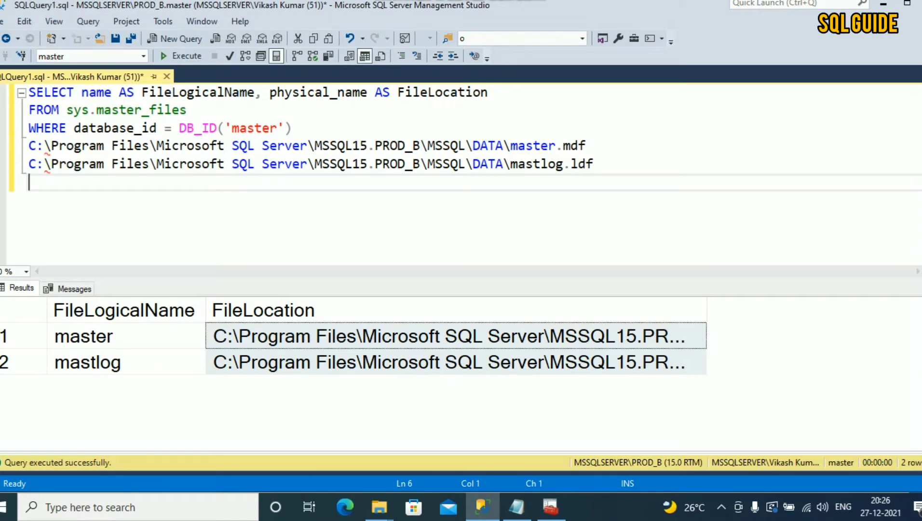
- Note the move destination below the copied paths by adding "to" and the folder D:\SQL databases\SYSTEM_DB
key(Return)
text(to)
key(Return)
key(Return)
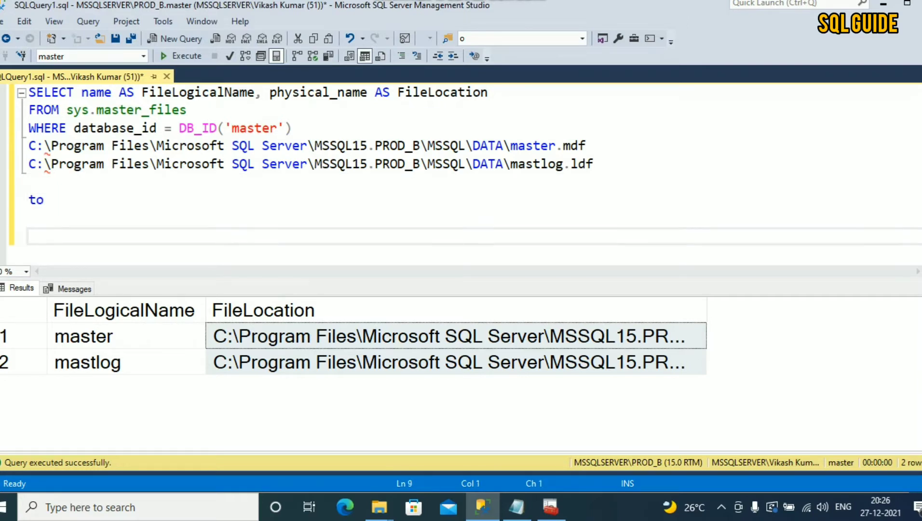
text(D:\SQL databases\SYSTEM_DB)
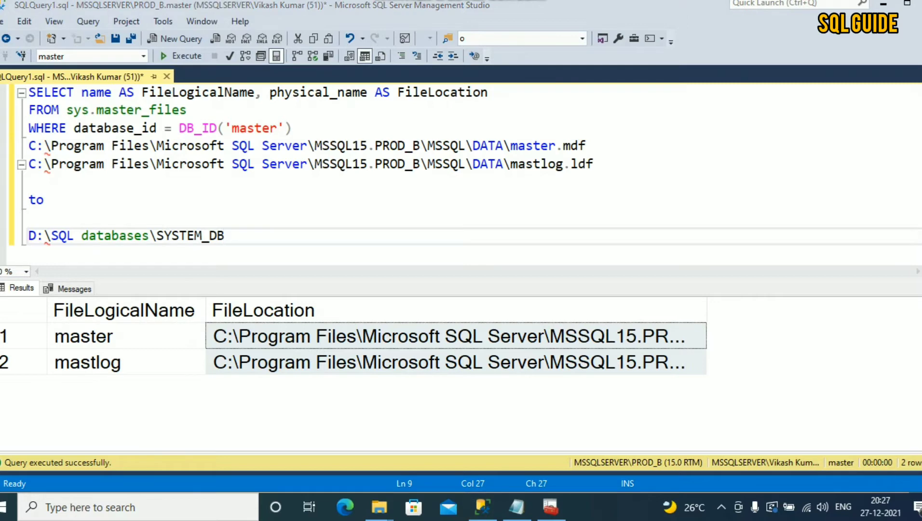
- Switch to SQL Server Configuration Manager and open the startup parameters of the SQL Server (PROD_B) service
key(alt+Tab)
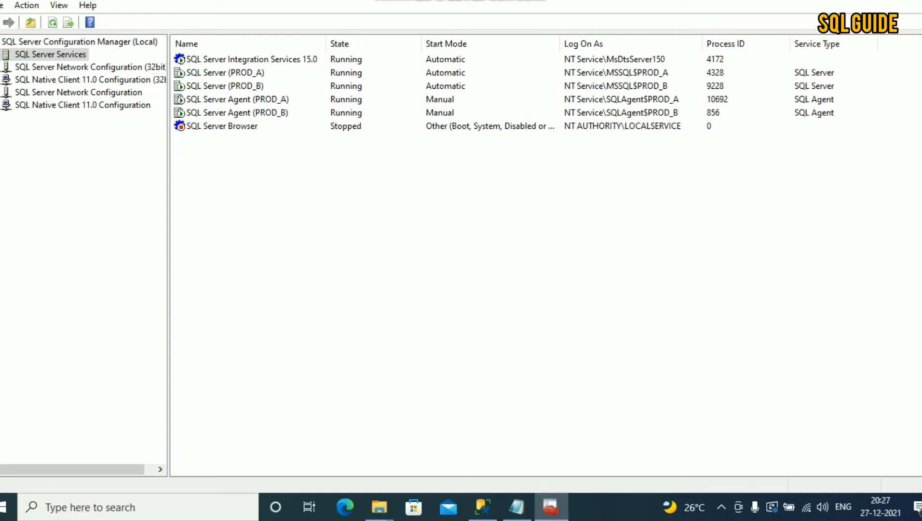
click(225, 86)
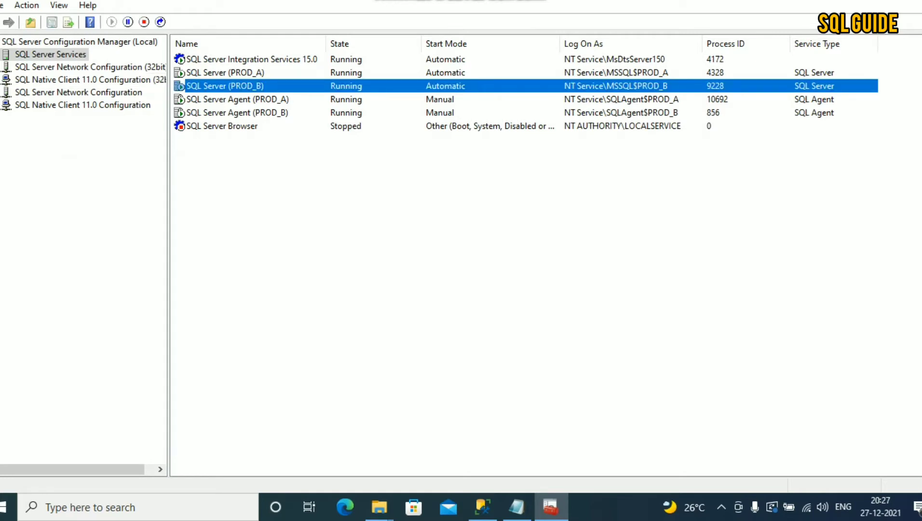
right_click(239, 88)
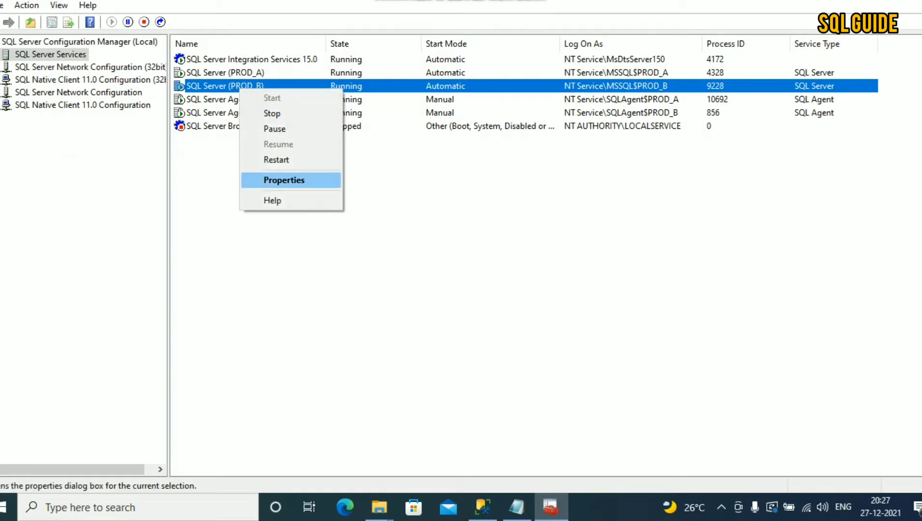
key(Return)
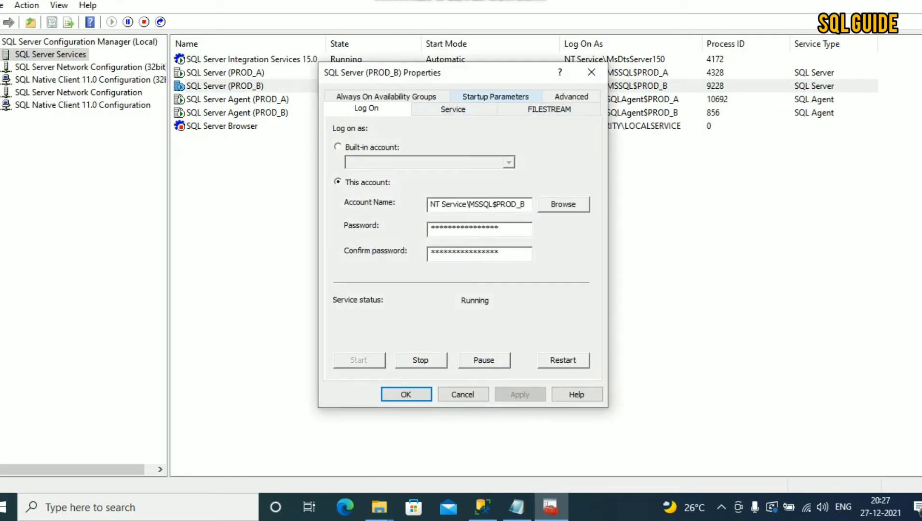
click(496, 97)
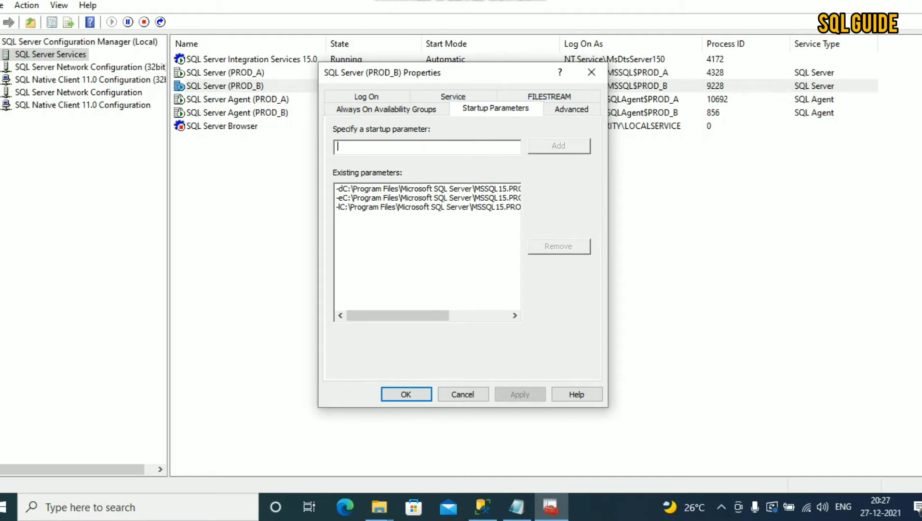
- Update the -d startup parameter so the master data file path is D:\SQL databases\SYSTEM_DB\master.mdf
click(429, 188)
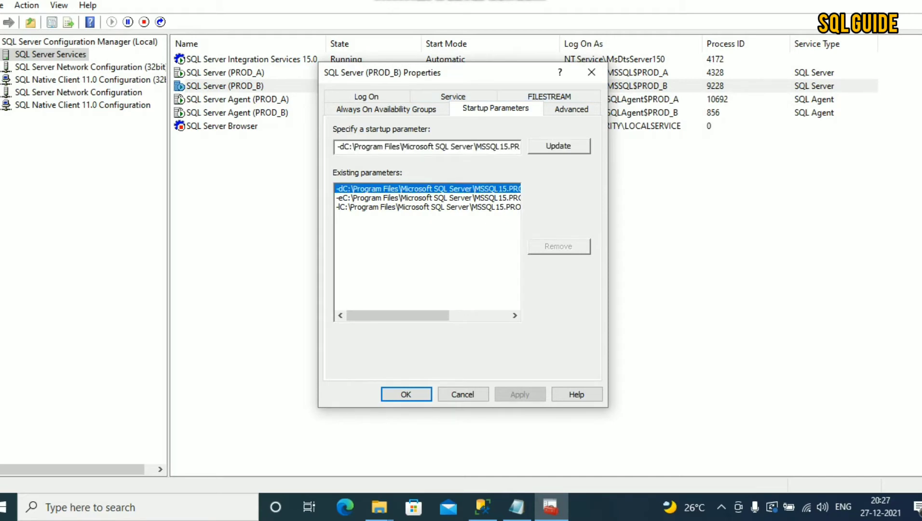
drag(345, 146, 519, 146)
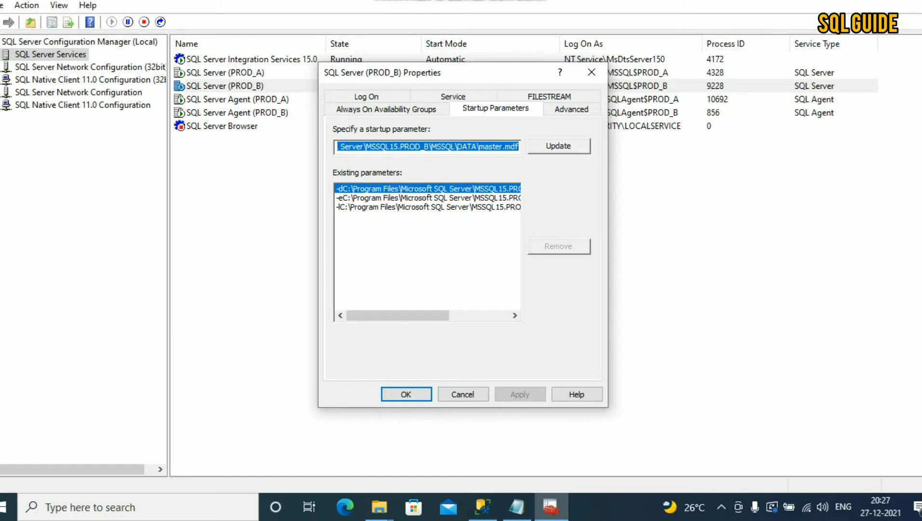
key(super+e)
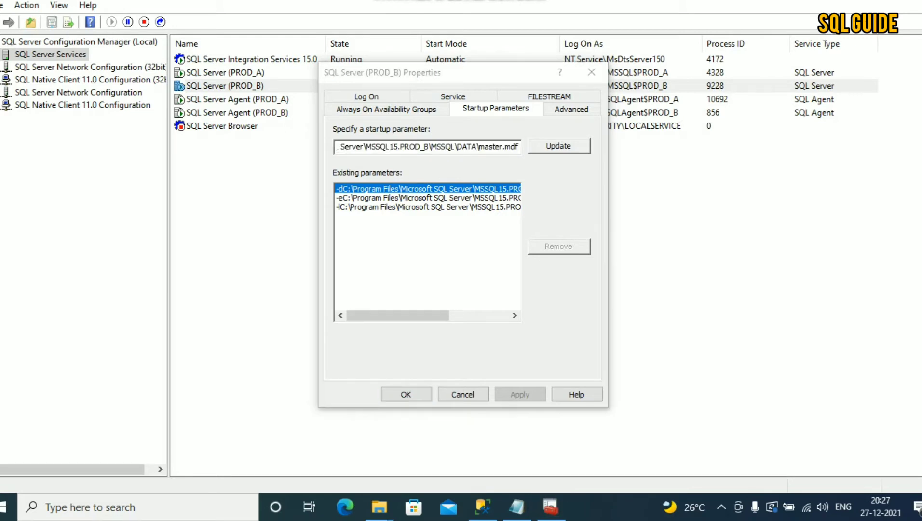
click(441, 146)
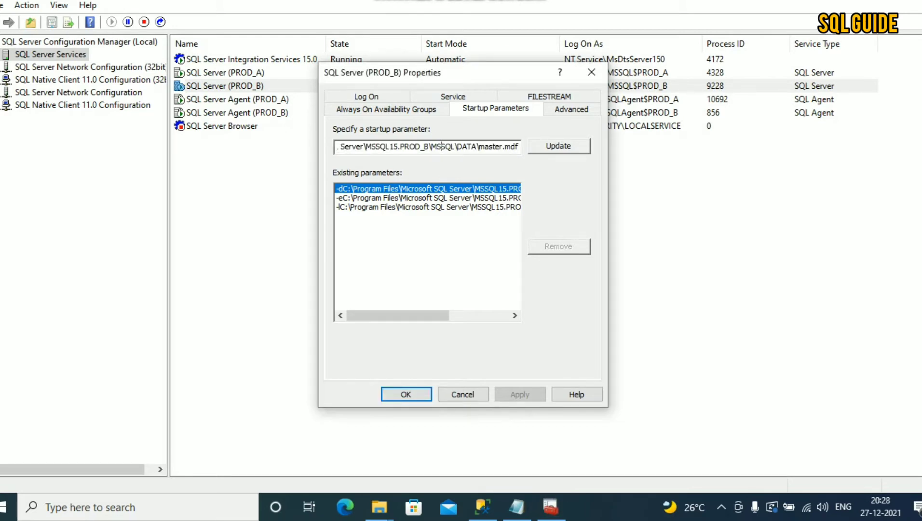
drag(442, 146, 338, 146)
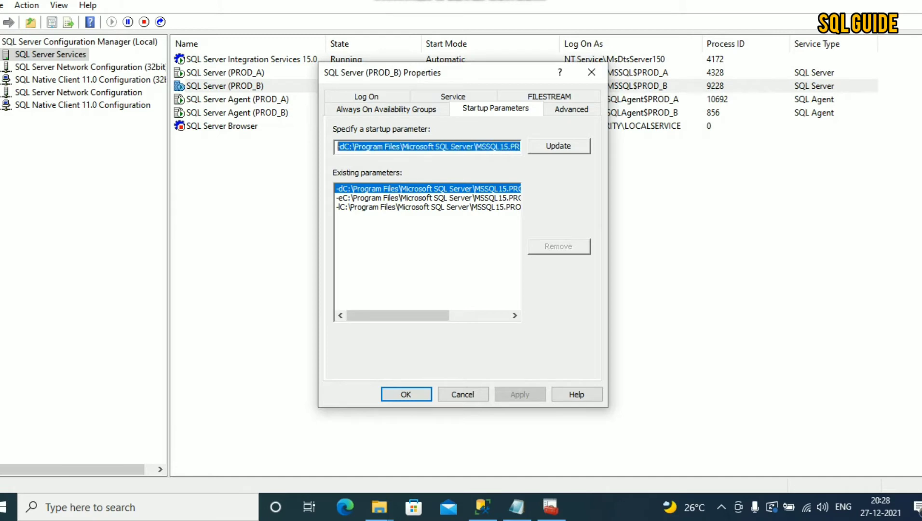
click(344, 146)
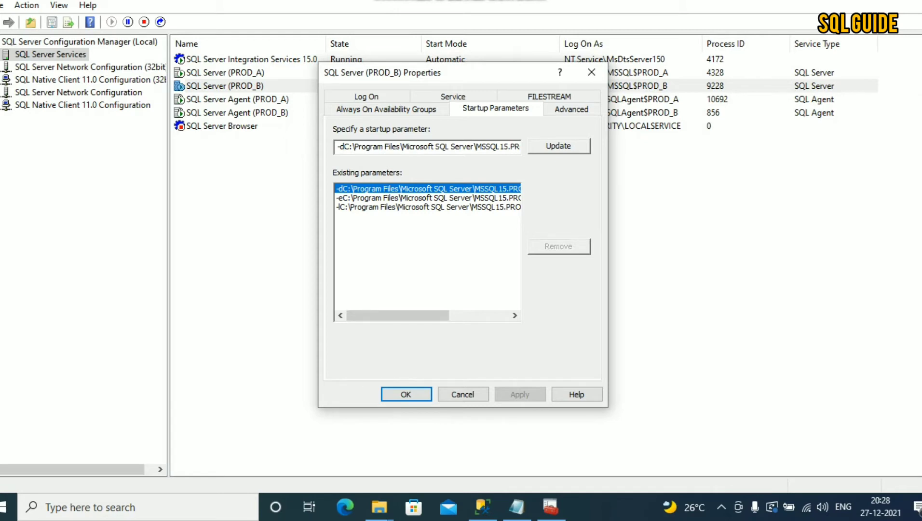
drag(344, 146, 477, 146)
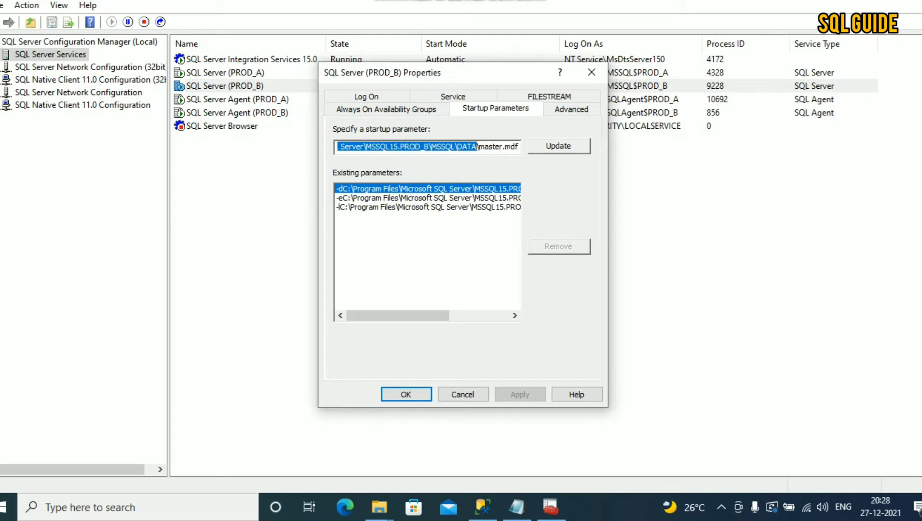
key(BackSpace)
text(D:\SQL databases\SYSTEM_DB\)
key(ctrl+a)
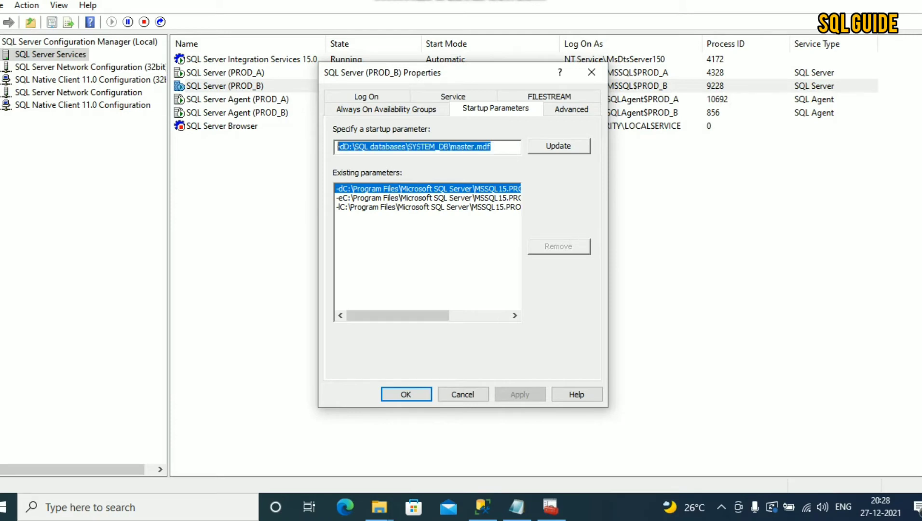
click(359, 146)
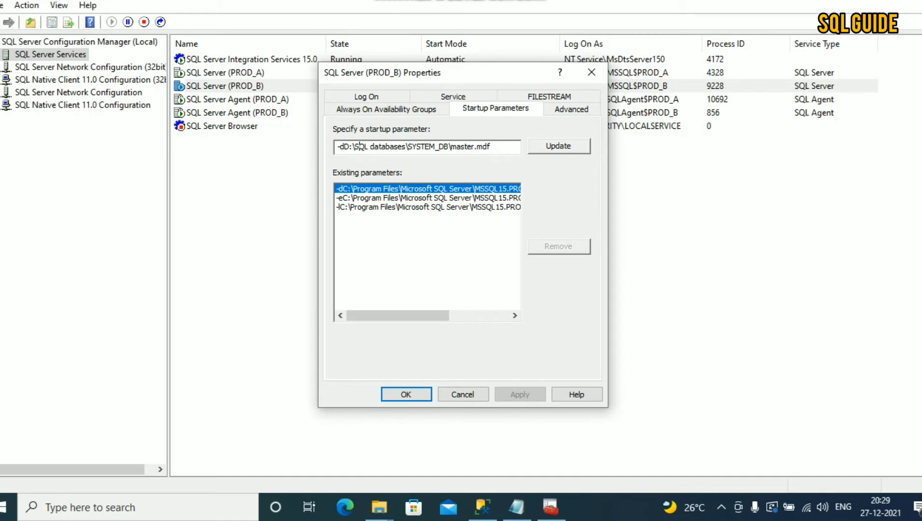
click(558, 146)
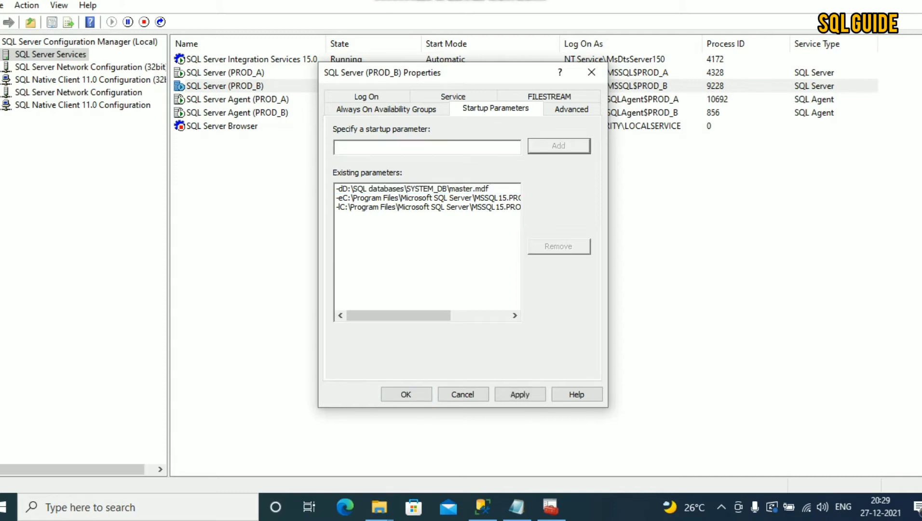
- Update the -l startup parameter so the master log file path is D:\SQL databases\SYSTEM_DB\mastlog.ldf
click(427, 207)
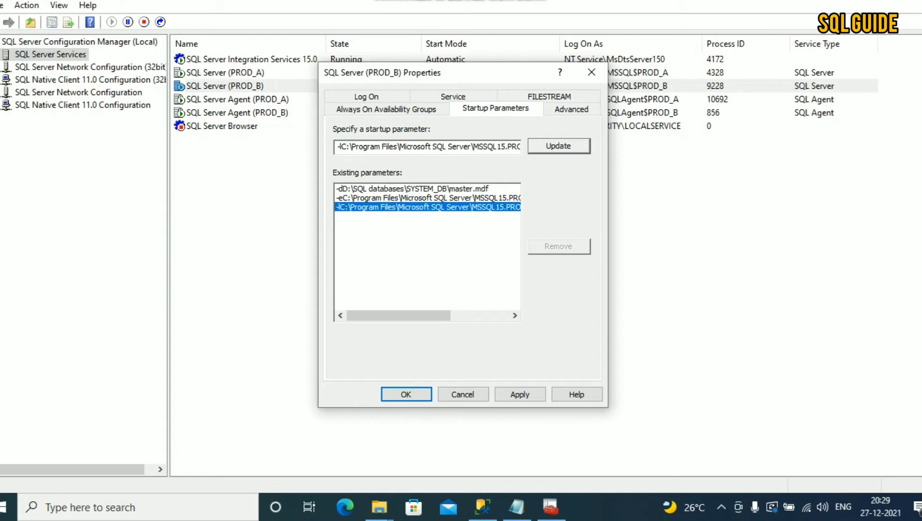
drag(341, 146, 479, 147)
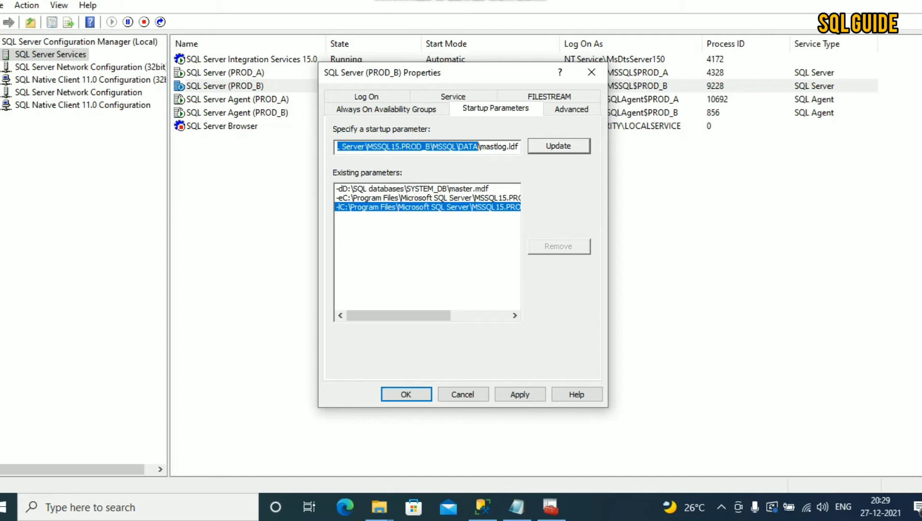
key(BackSpace)
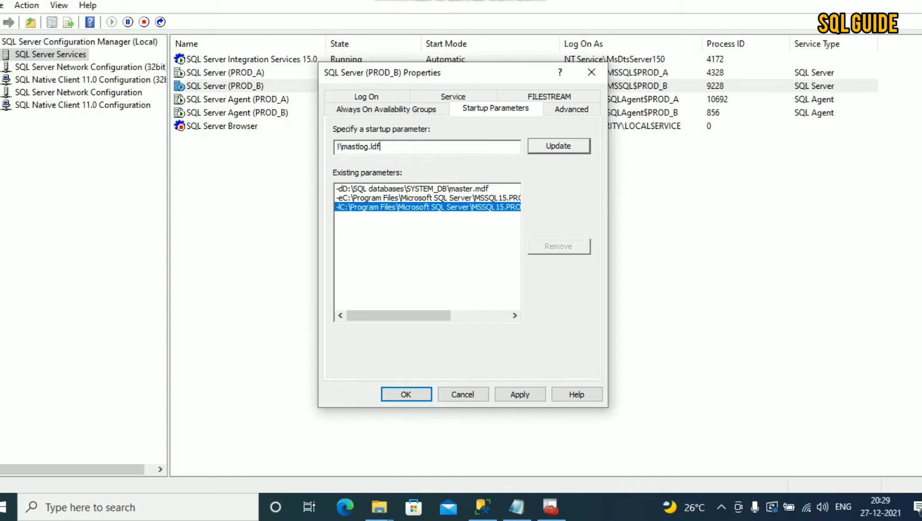
text(D:\SQL databases\SYSTEM_DB)
key(ctrl+a)
click(347, 146)
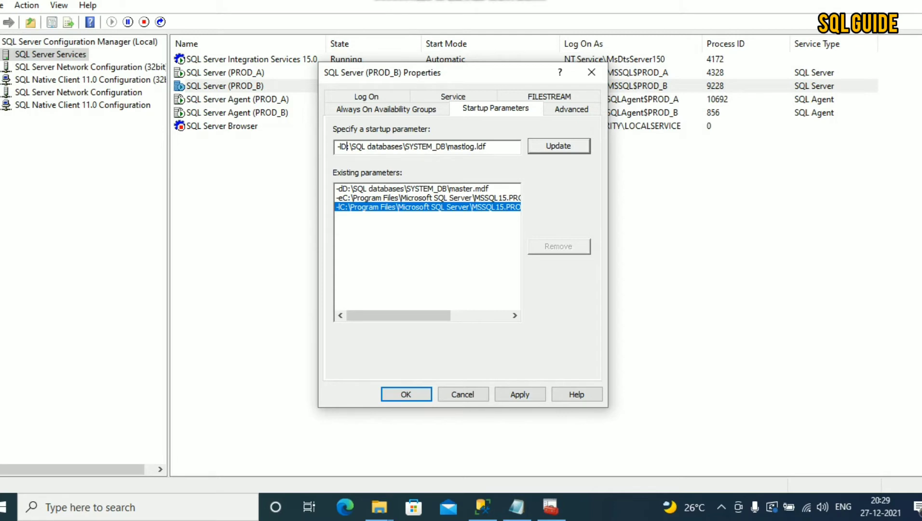
key(alt+u)
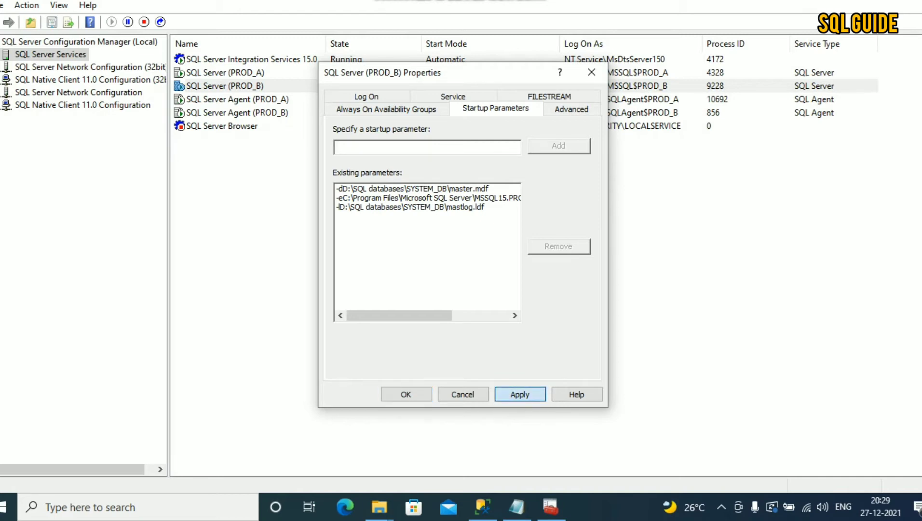
- Apply the startup parameter changes, acknowledge the restart warning and close the PROD_B service properties
click(520, 394)
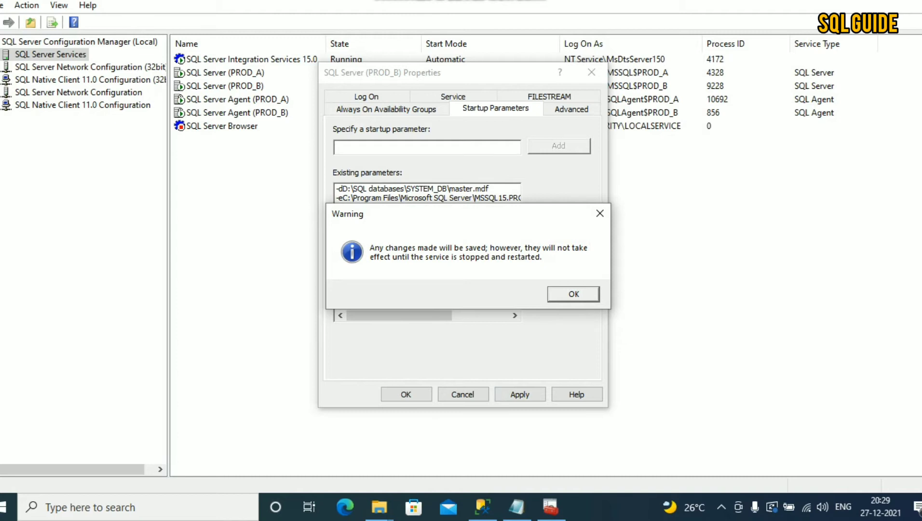
key(Return)
key(Return)
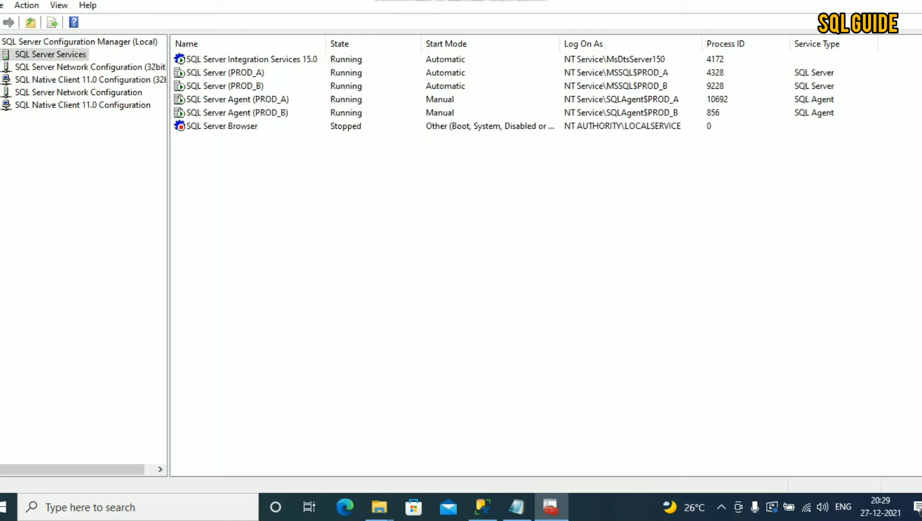
- Stop the SQL Server (PROD_B) service, agreeing to stop its dependent SQLAgent$PROD_B service as well
right_click(232, 86)
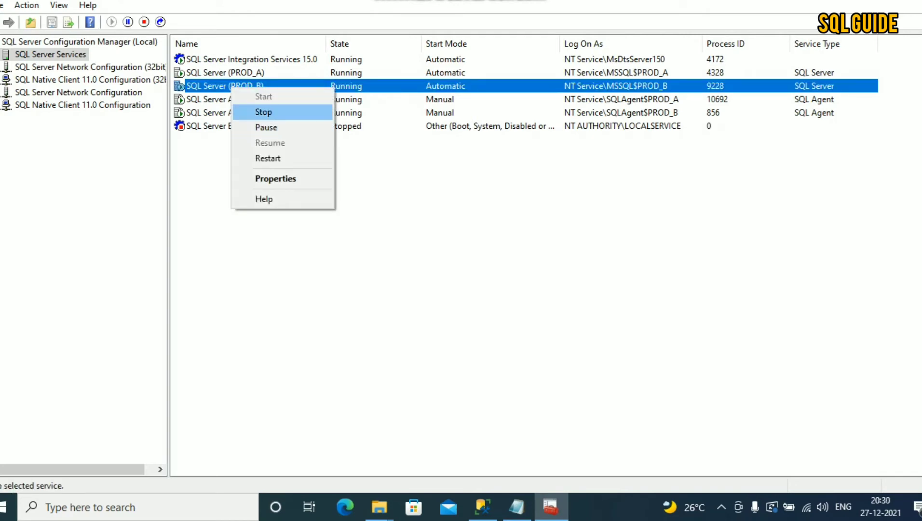
key(Return)
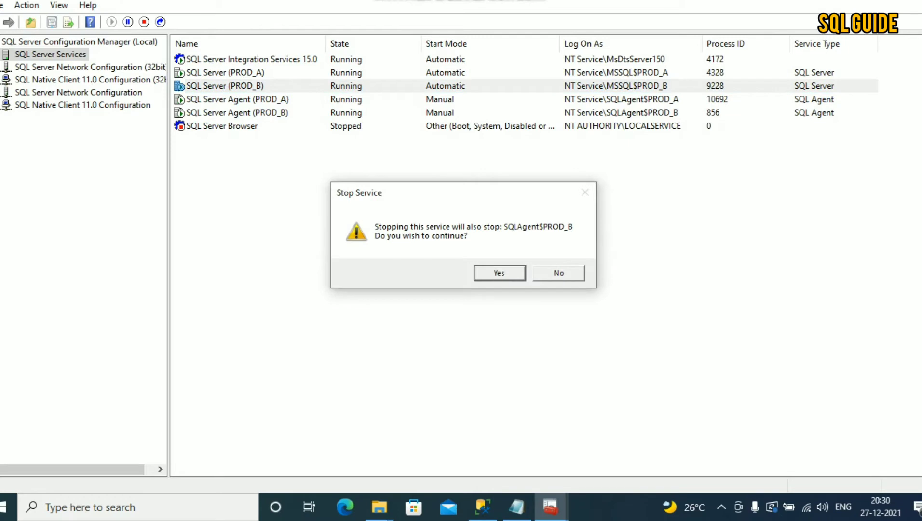
key(Return)
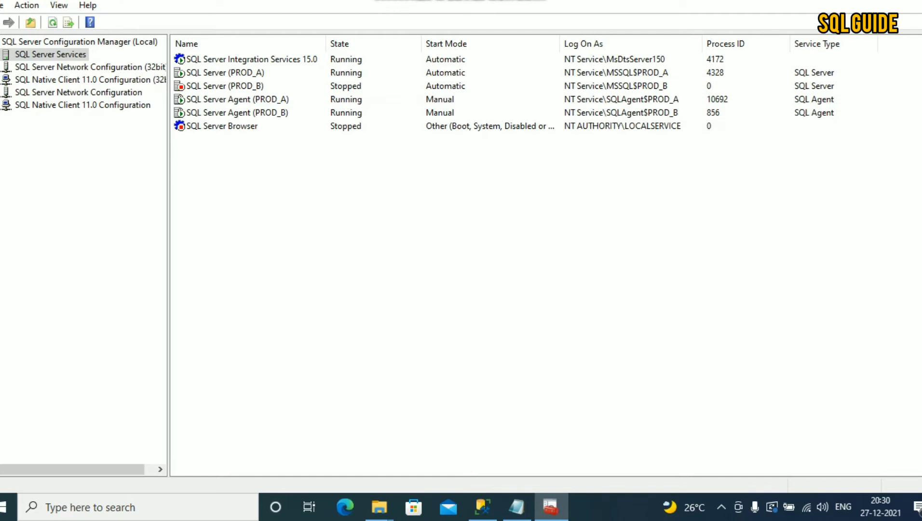
click(225, 86)
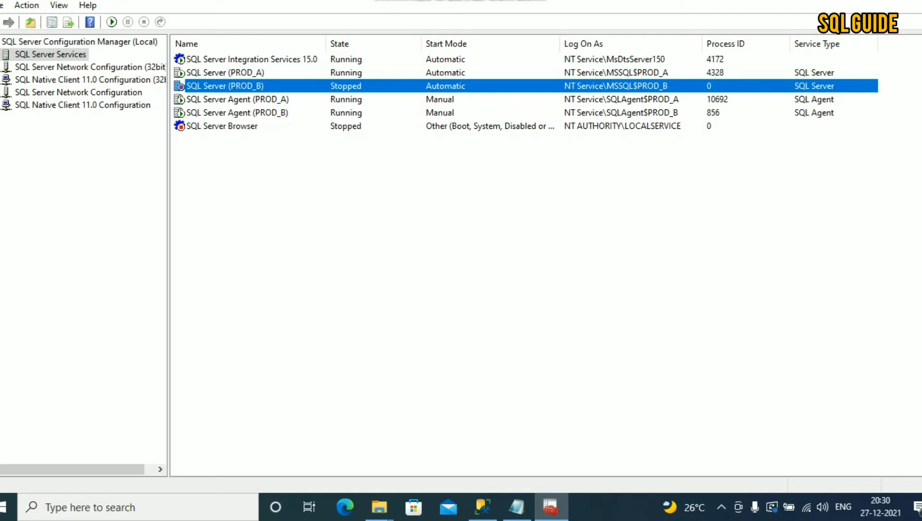
key(alt+Tab)
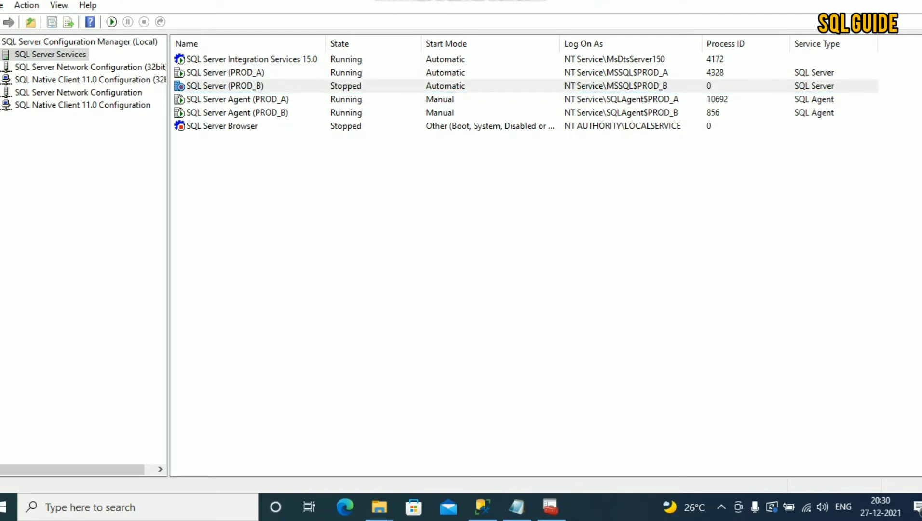
- Switch to SQL Server Management Studio and review the master files' current location in the query window
key(alt+Tab)
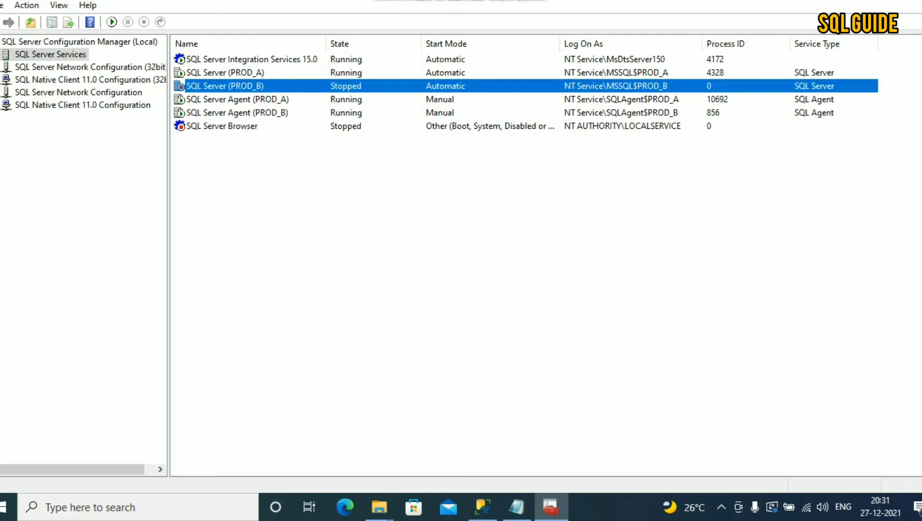
key(alt+Tab)
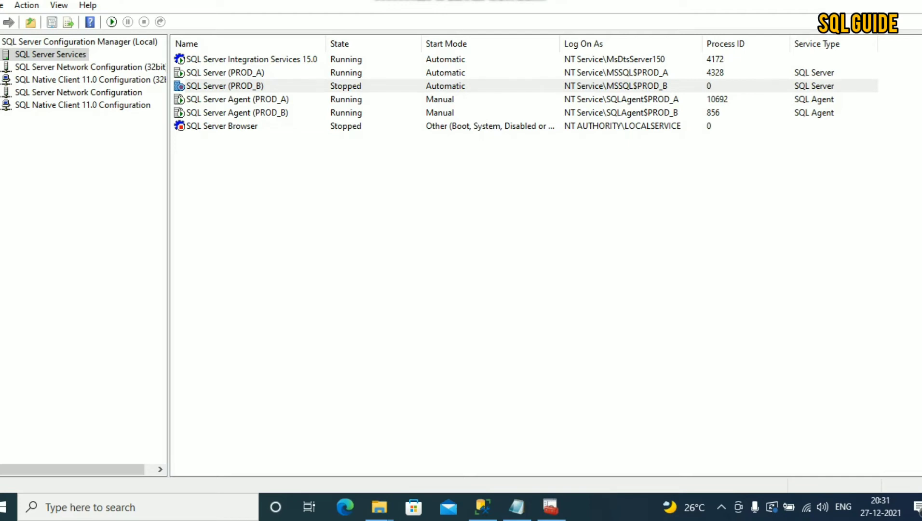
key(alt+Tab)
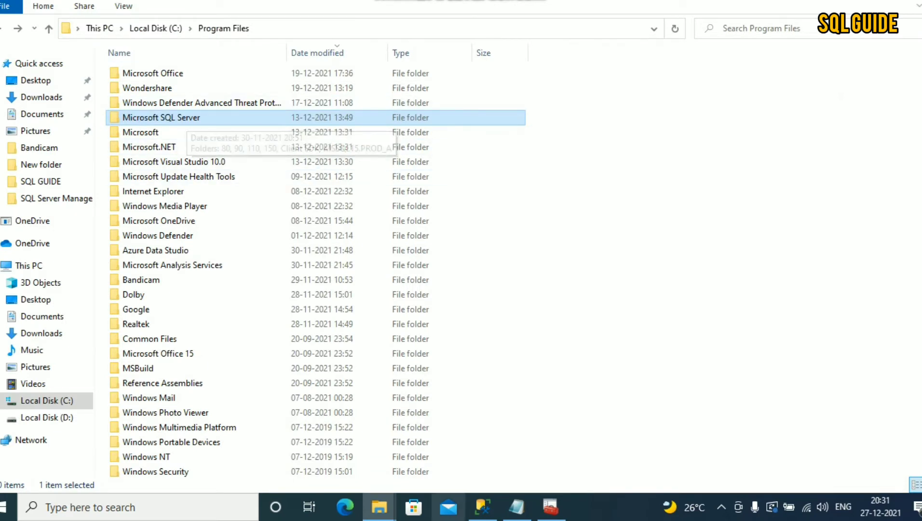
click(482, 507)
click(434, 336)
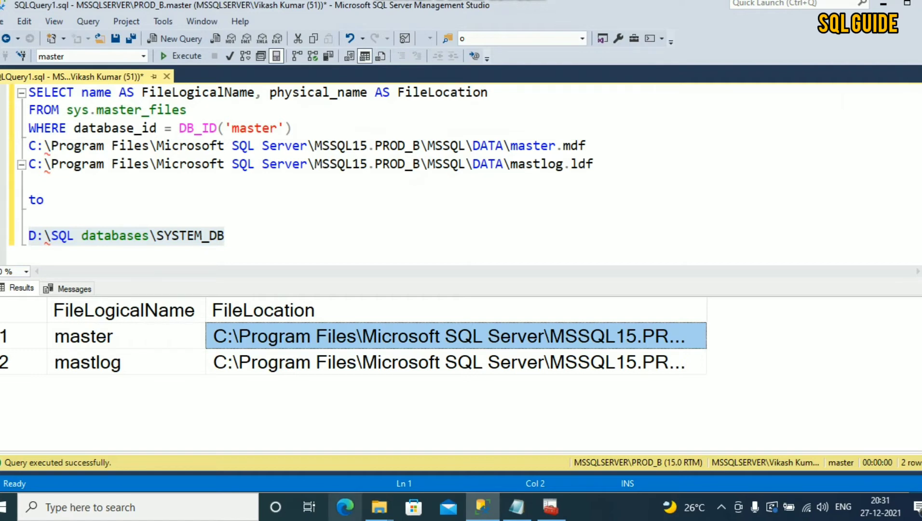
- In File Explorer, open the folder C:\Program Files\Microsoft SQL Server\MSSQL15.PROD_B\MSSQL\DATA
mouse_move(379, 507)
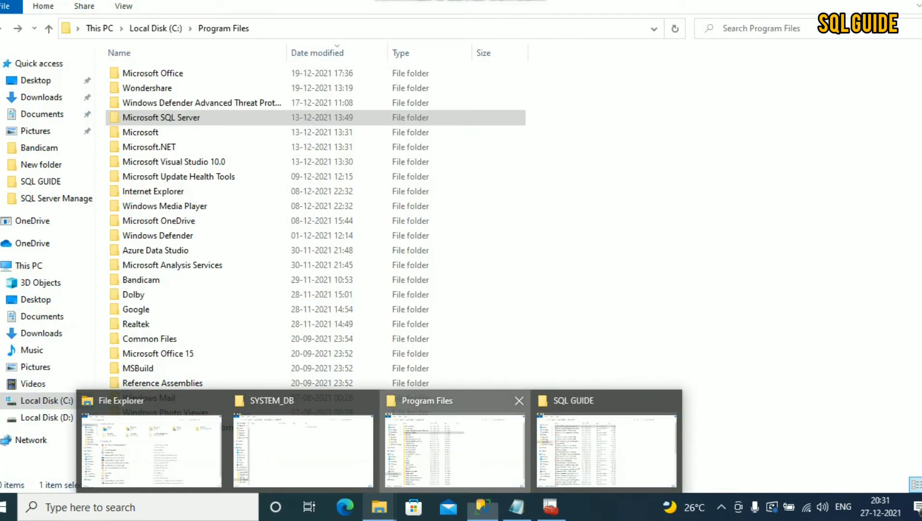
click(454, 448)
double_click(161, 117)
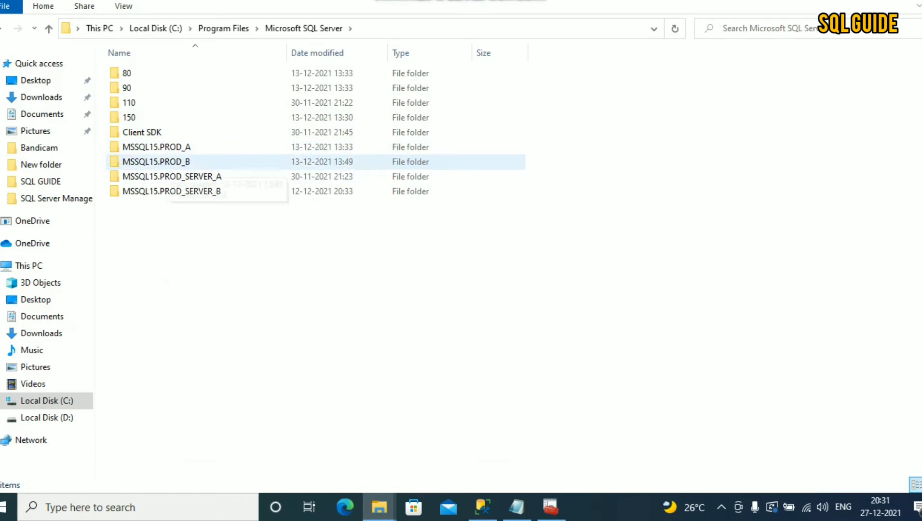
double_click(164, 163)
double_click(136, 72)
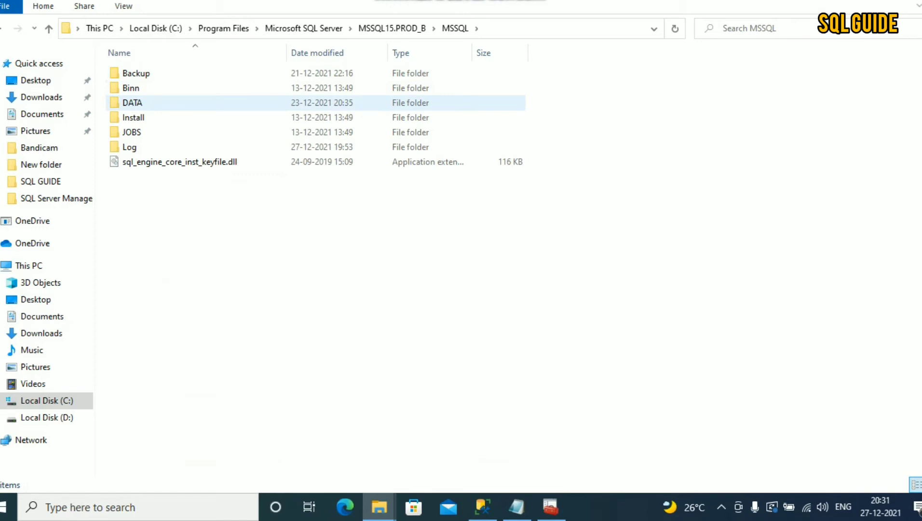
double_click(135, 102)
- Copy the master and mastlog files from the PROD_B DATA folder
click(135, 102)
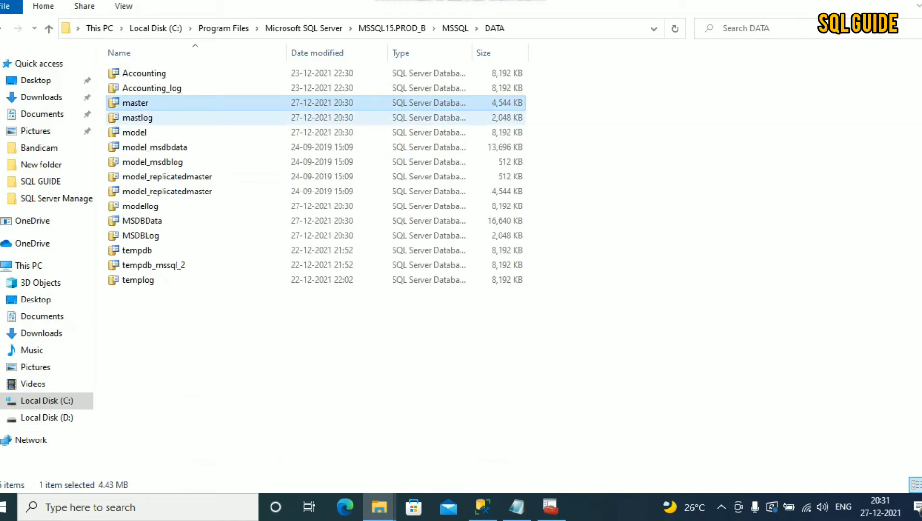
ctrl+click(137, 118)
right_click(147, 118)
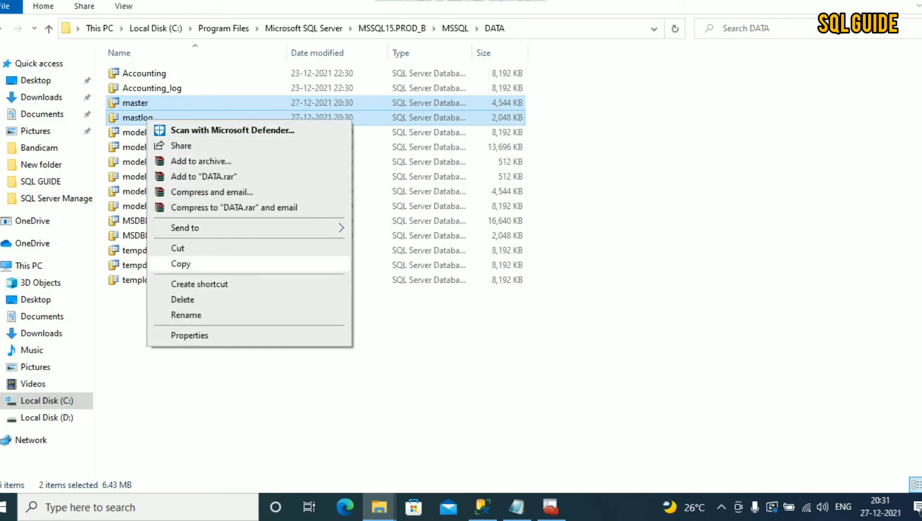
click(181, 264)
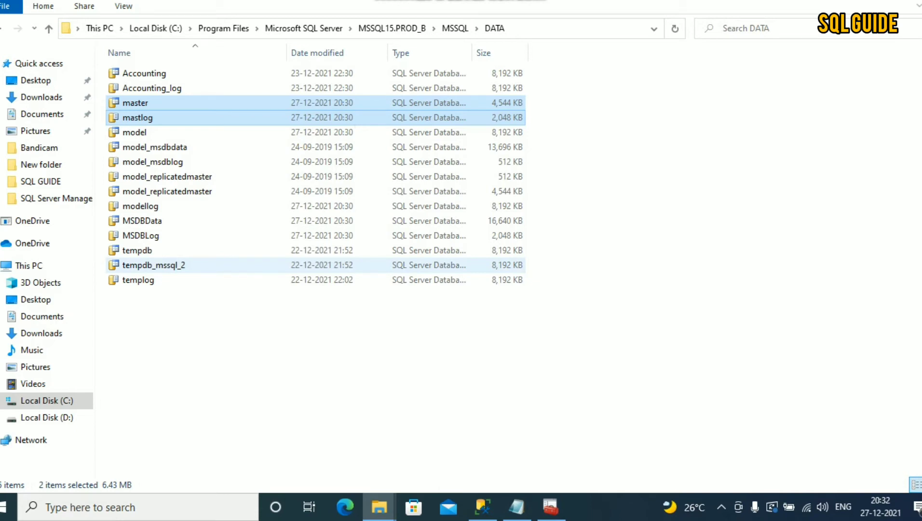
- Paste the copied master and mastlog files into D:\SQL databases\SYSTEM_DB
click(379, 506)
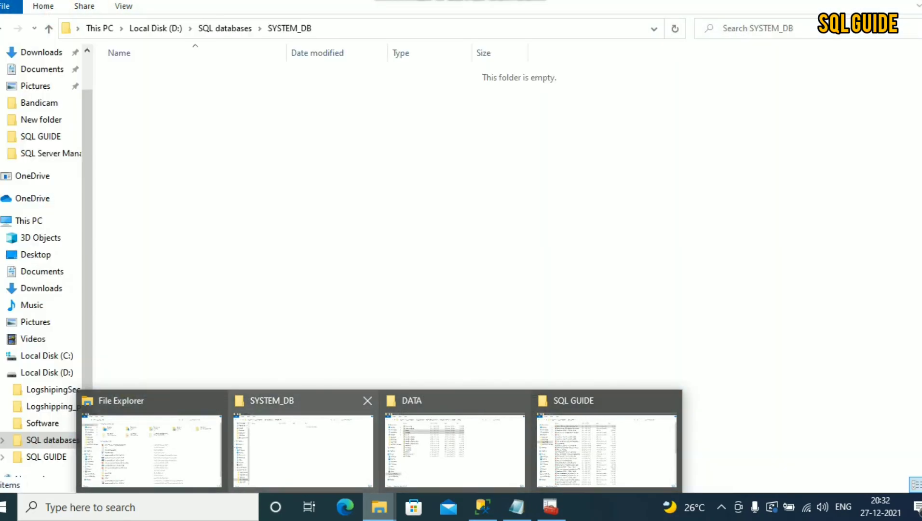
click(302, 449)
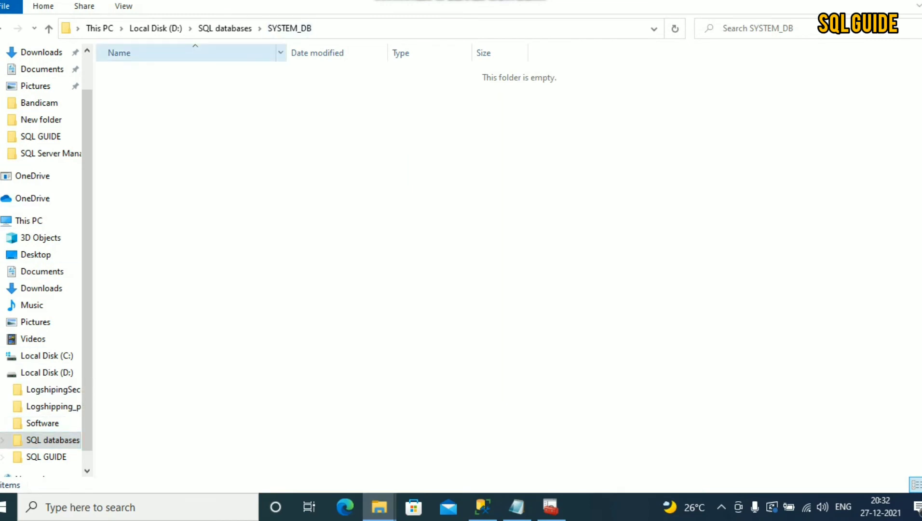
key(alt+d)
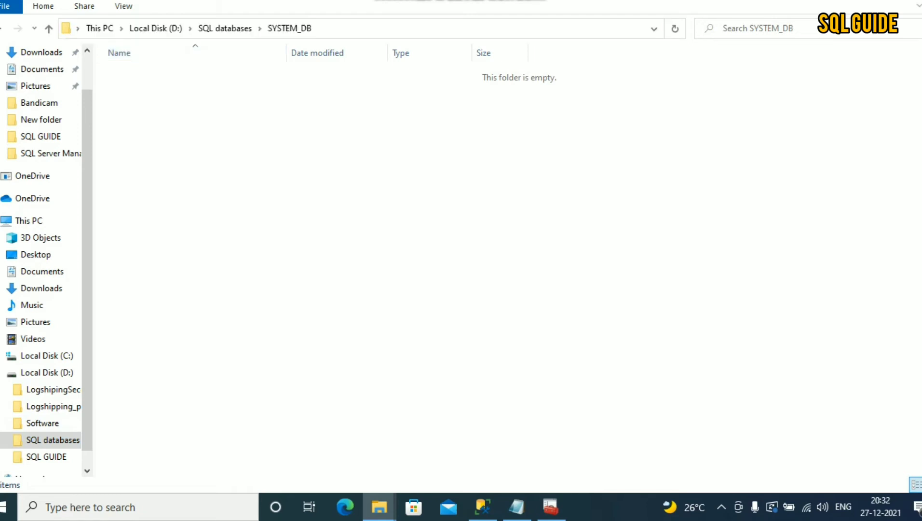
right_click(205, 151)
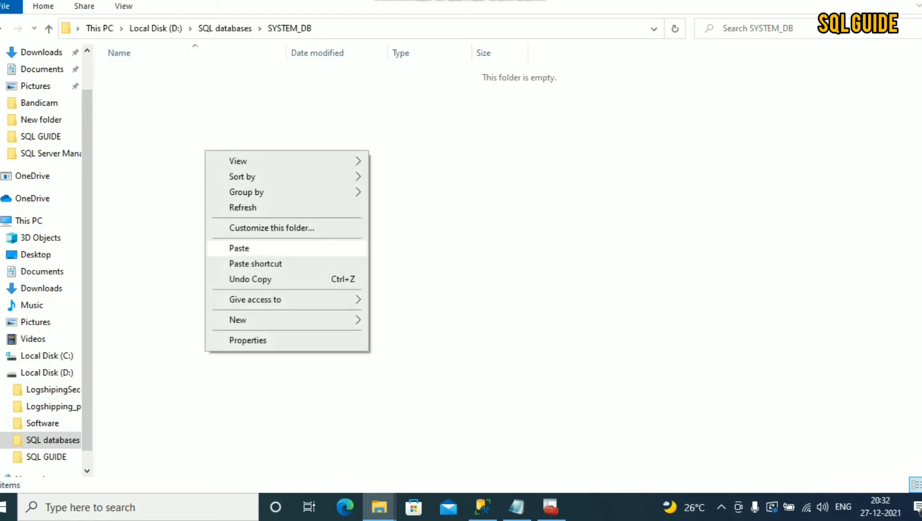
click(239, 248)
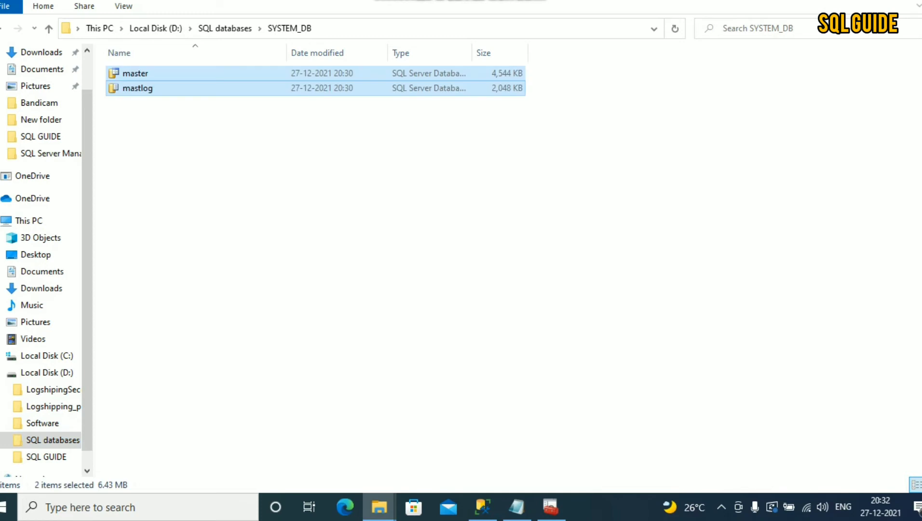
click(245, 213)
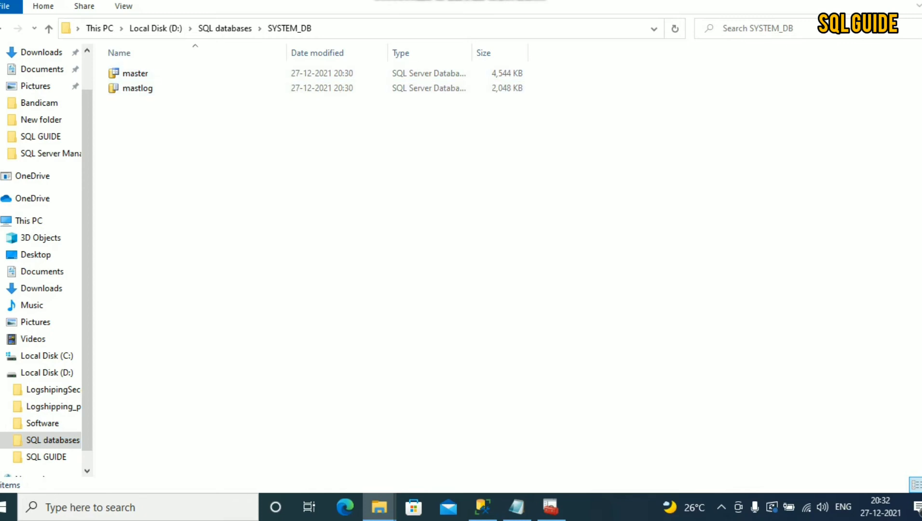
- Check the full path of the SYSTEM_DB folder against the intended location of the master files
click(367, 29)
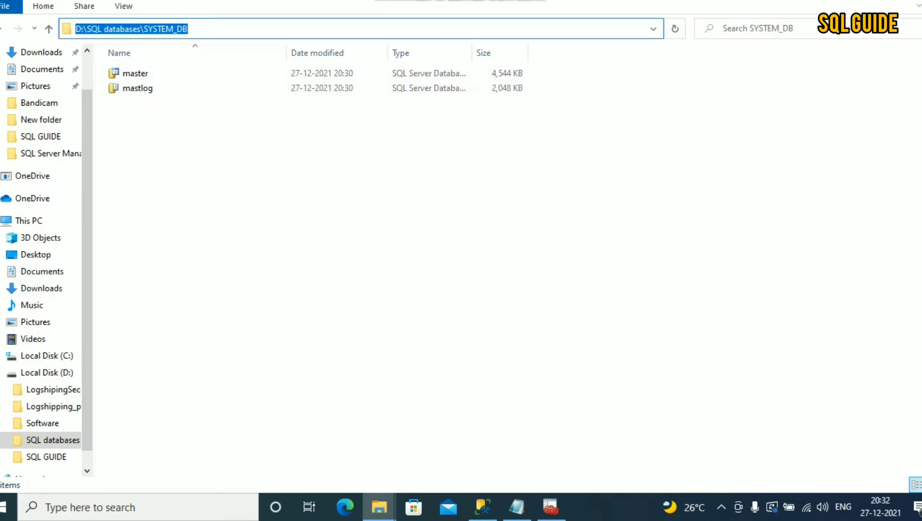
click(241, 29)
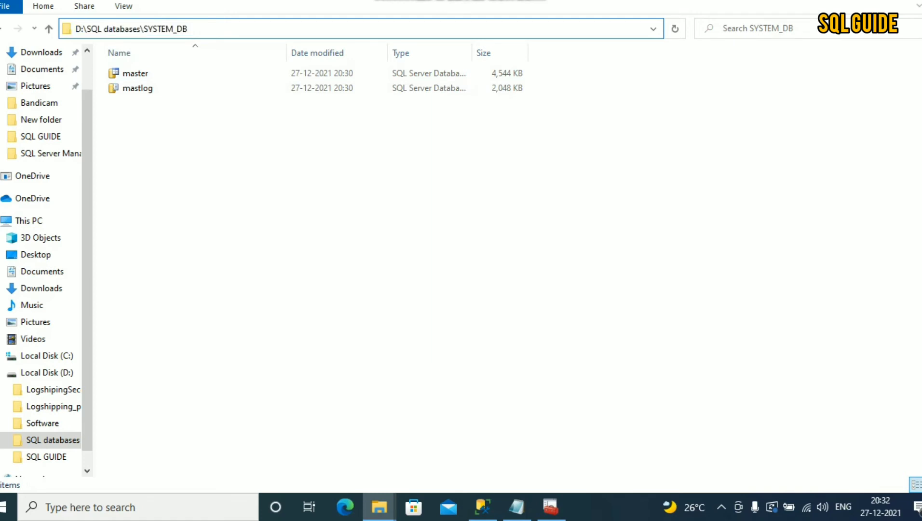
key(Escape)
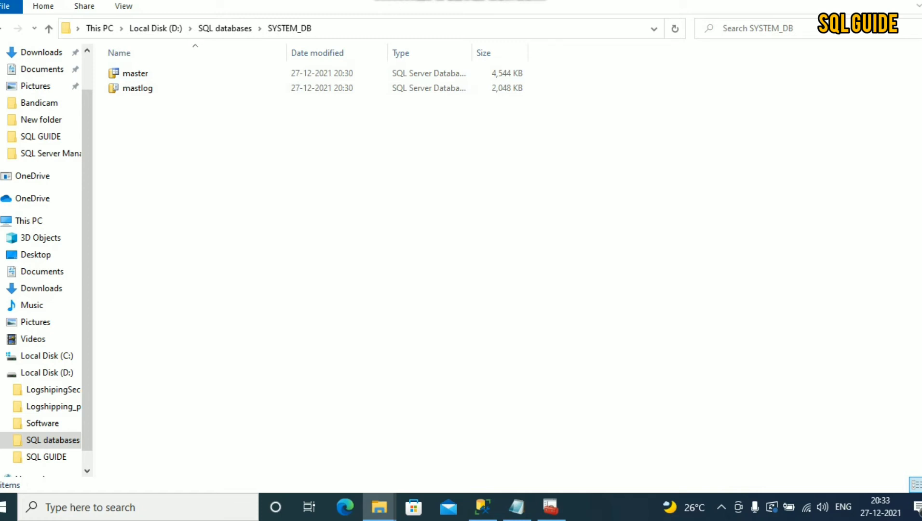
- Switch to SQL Server Configuration Manager and start the SQL Server (PROD_B) service
click(551, 506)
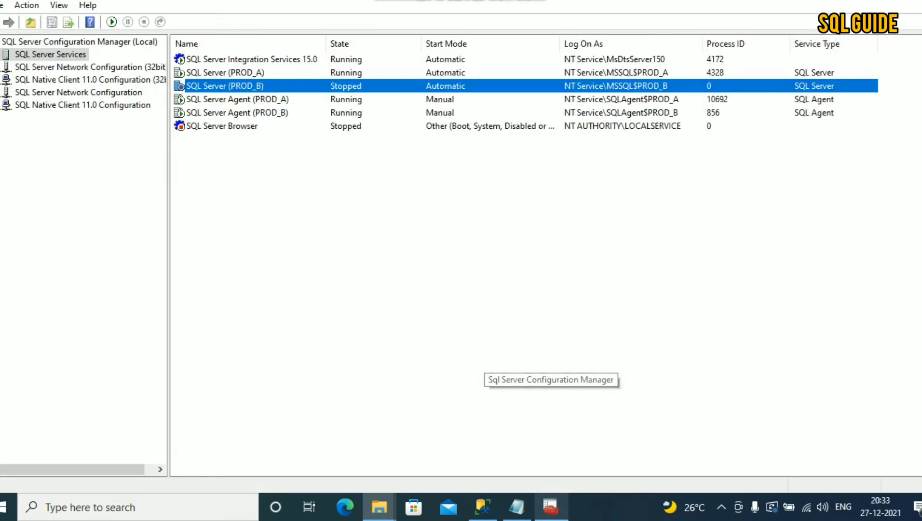
click(226, 72)
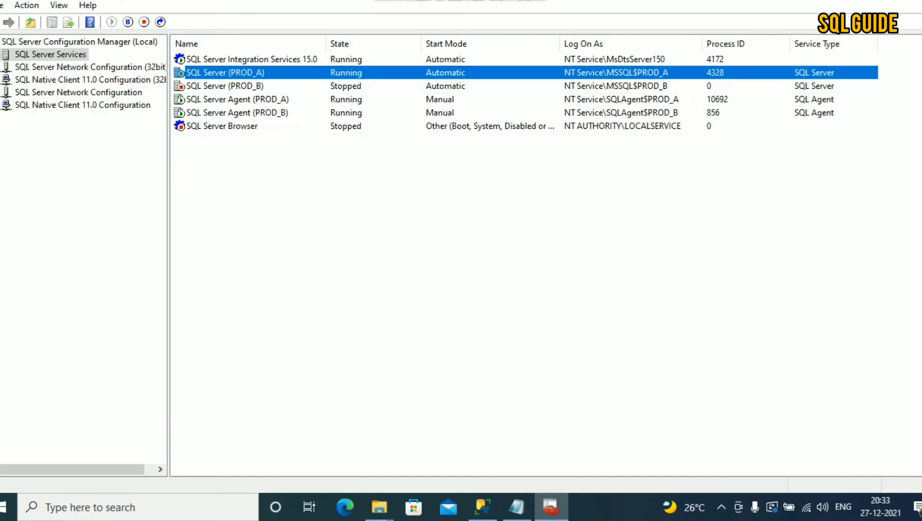
click(226, 86)
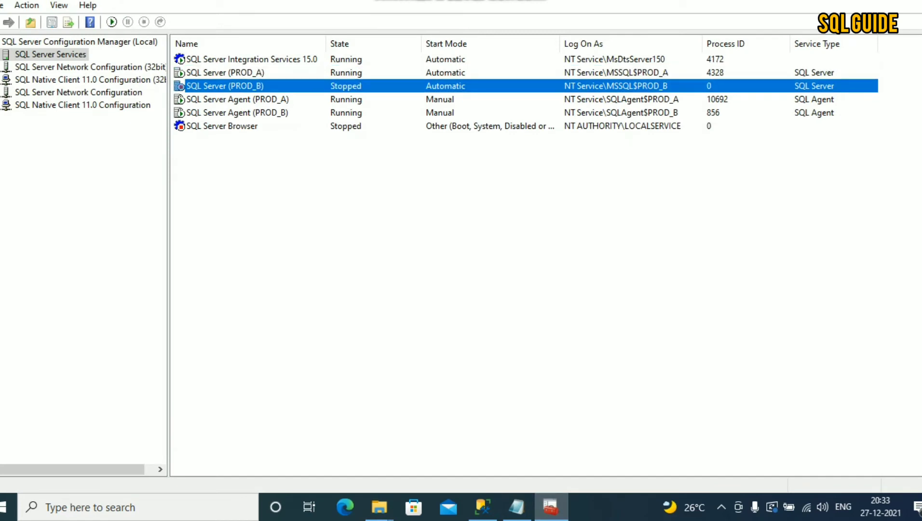
right_click(246, 87)
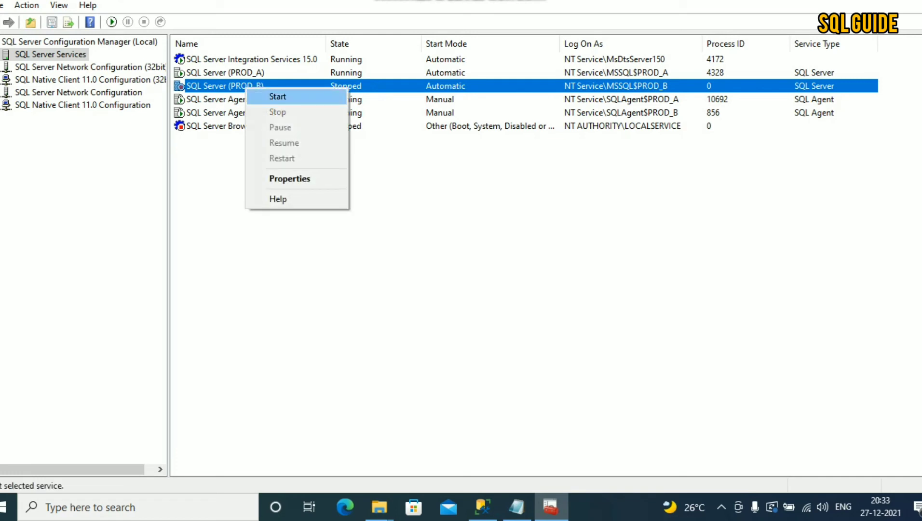
key(Return)
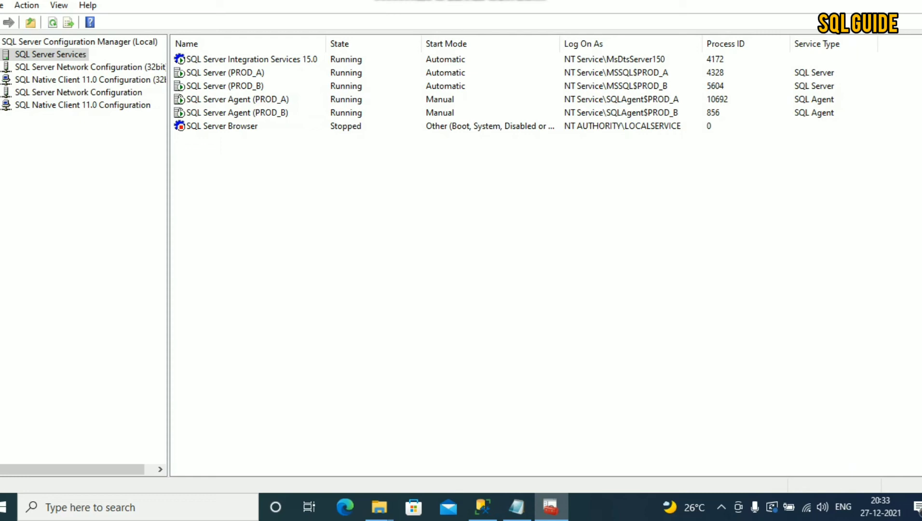
- Switch to SQL Server Management Studio and connect Object Explorer to MSSQLSERVER\PROD_B with Windows Authentication
mouse_move(482, 507)
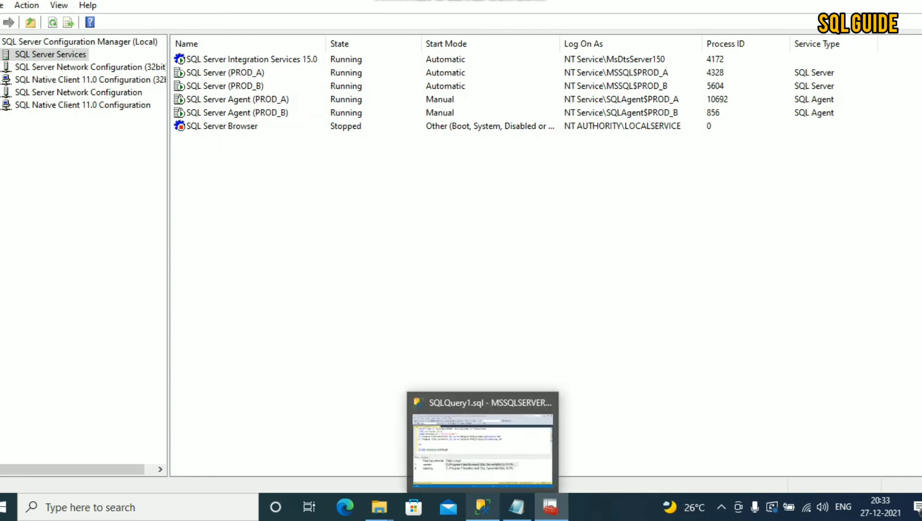
click(482, 448)
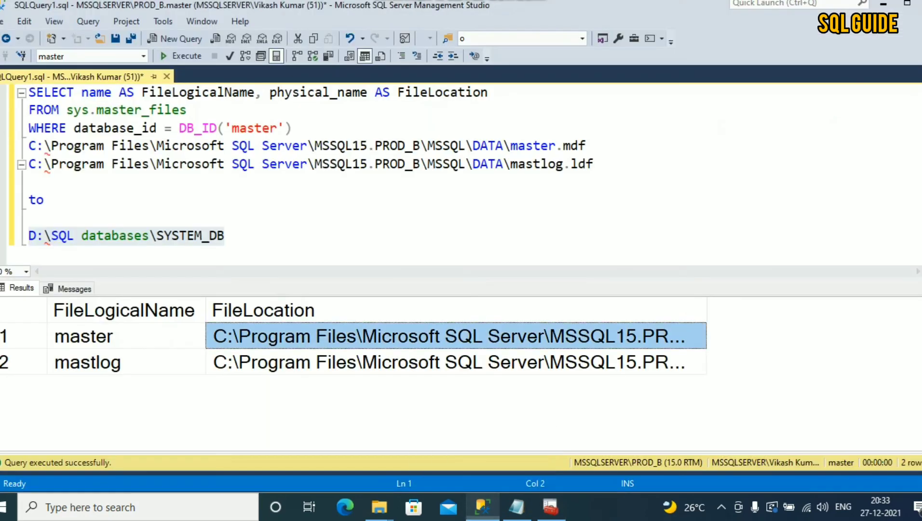
key(alt+f)
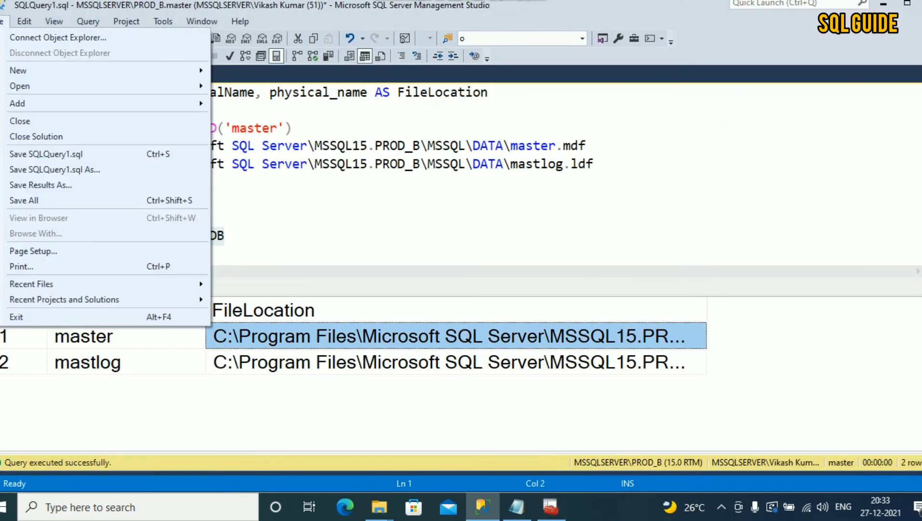
key(Return)
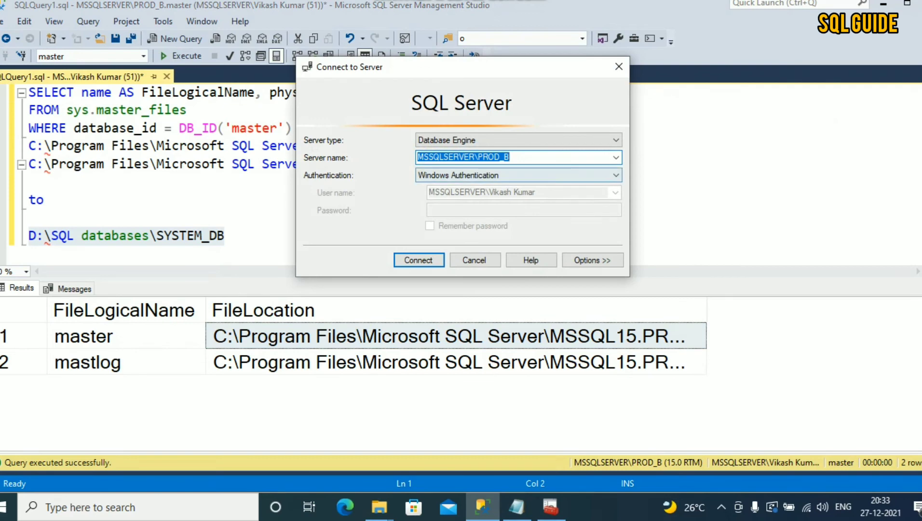
click(505, 156)
key(Return)
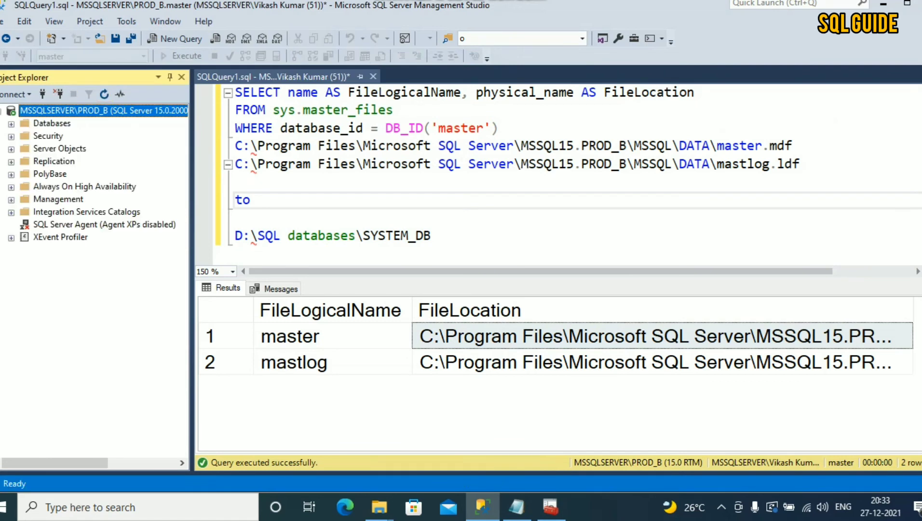
- Expand Databases and System Databases on the PROD_B instance to inspect the master database
click(11, 124)
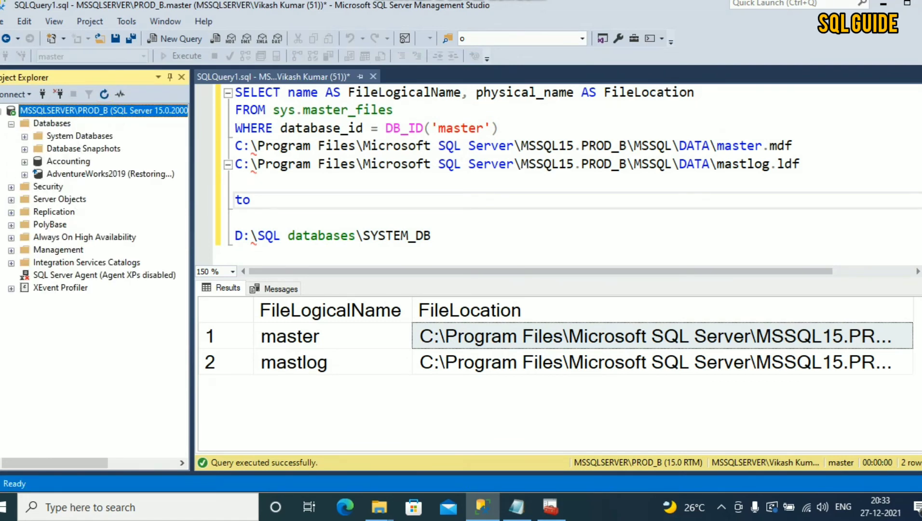
click(25, 136)
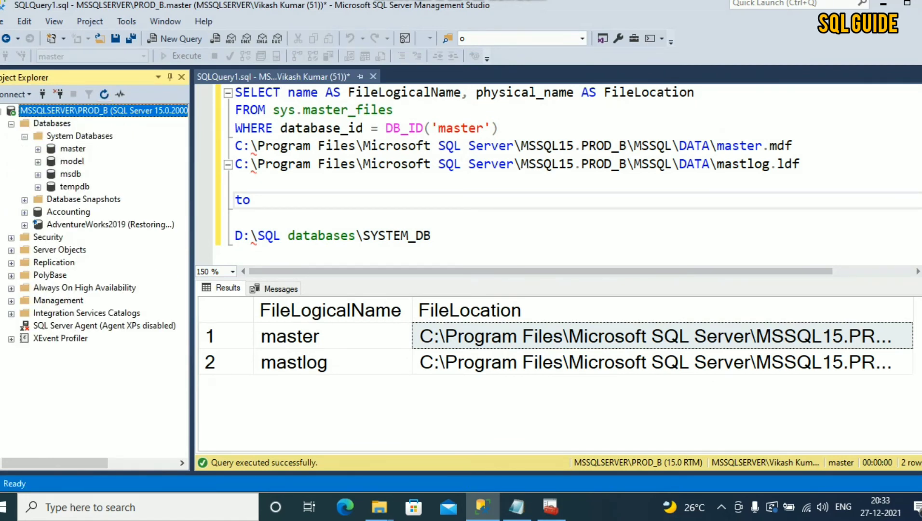
click(37, 150)
click(37, 149)
- Delete the file path notes below the master_files query, then rerun it to check the master database's file locations
click(236, 182)
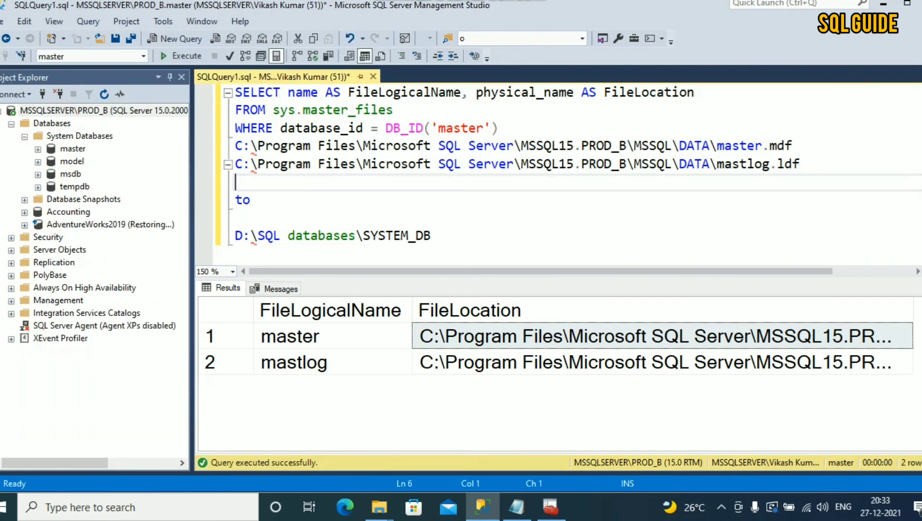
drag(431, 236, 235, 146)
key(Delete)
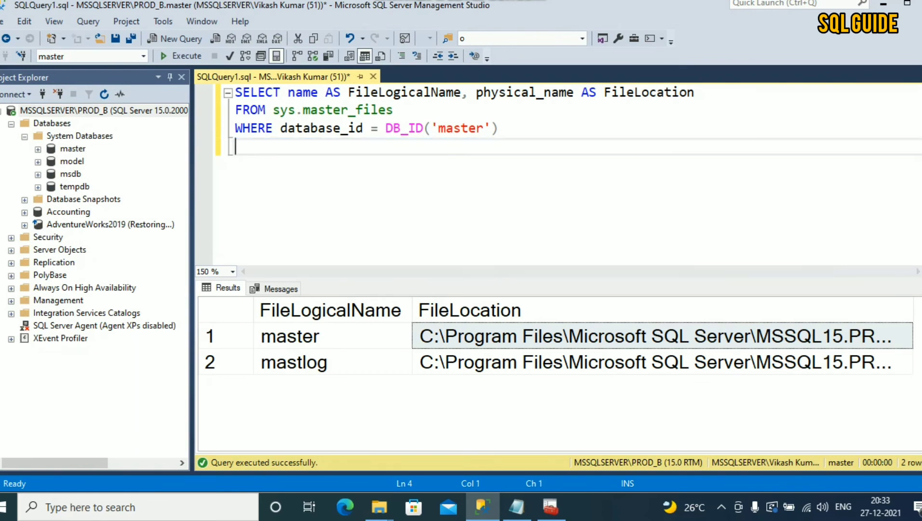
key(F5)
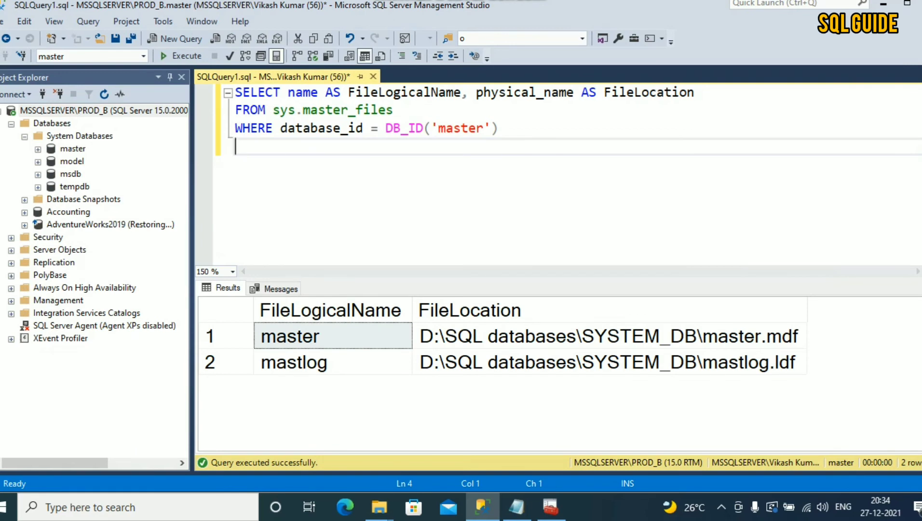
click(333, 362)
click(333, 336)
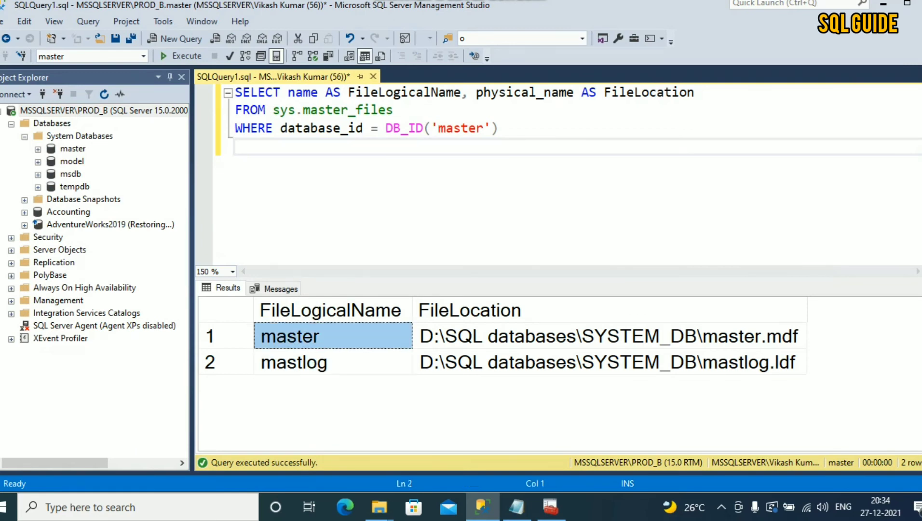
- Select both FileLocation values in the query results to check the paths of the master data and log files
drag(609, 336, 608, 361)
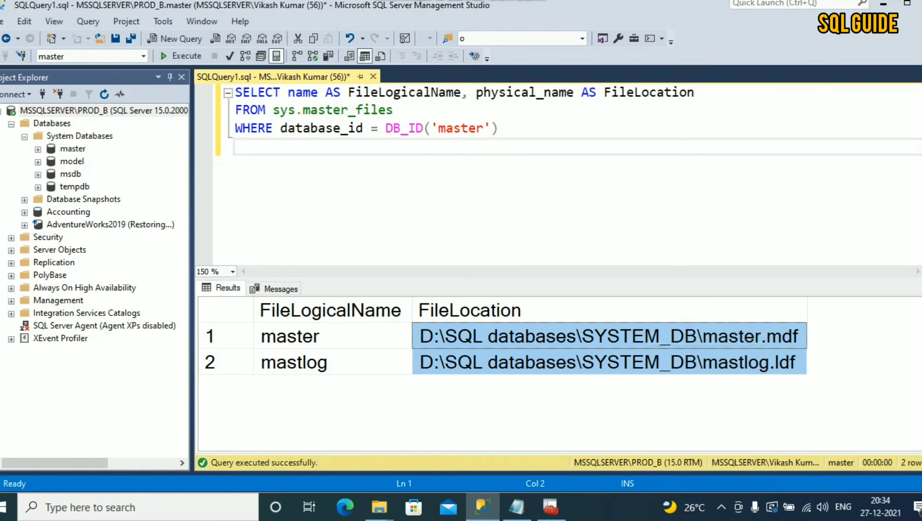
click(237, 147)
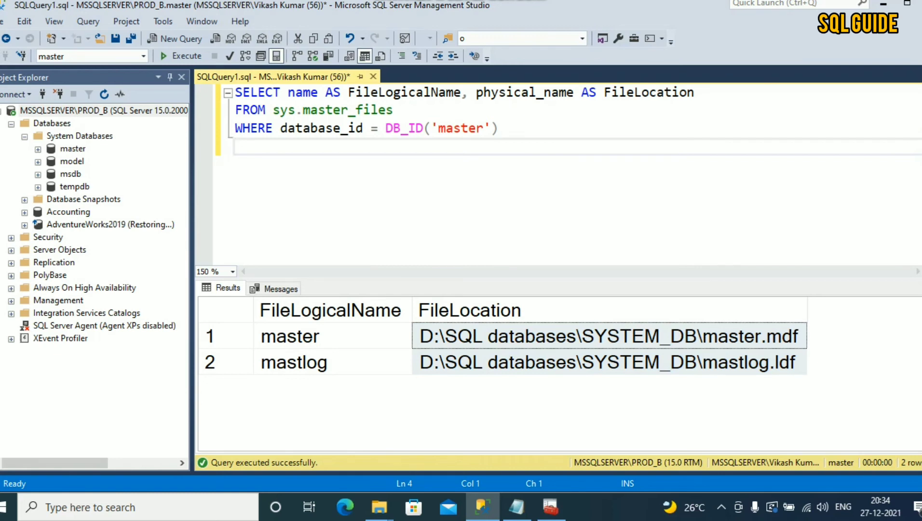
- Open a new query on the master database and expand master and its Tables folder in Object Explorer
click(37, 149)
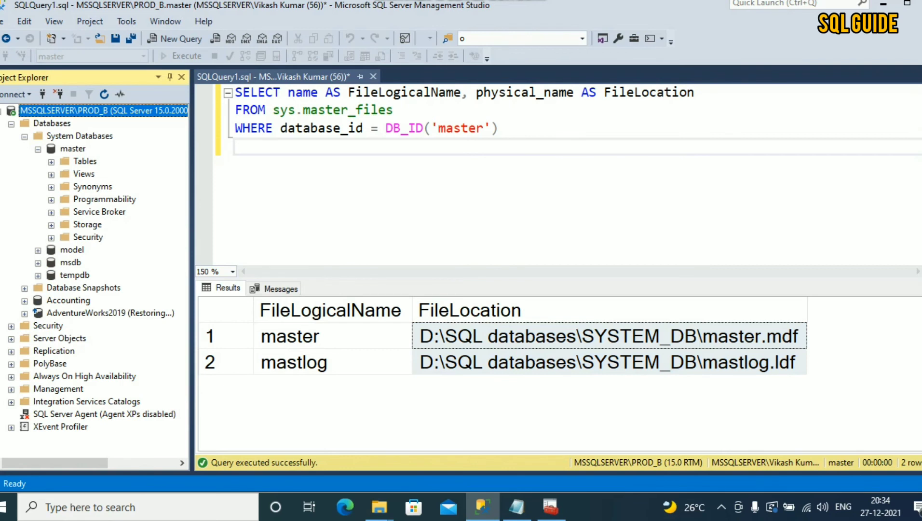
click(72, 149)
click(176, 38)
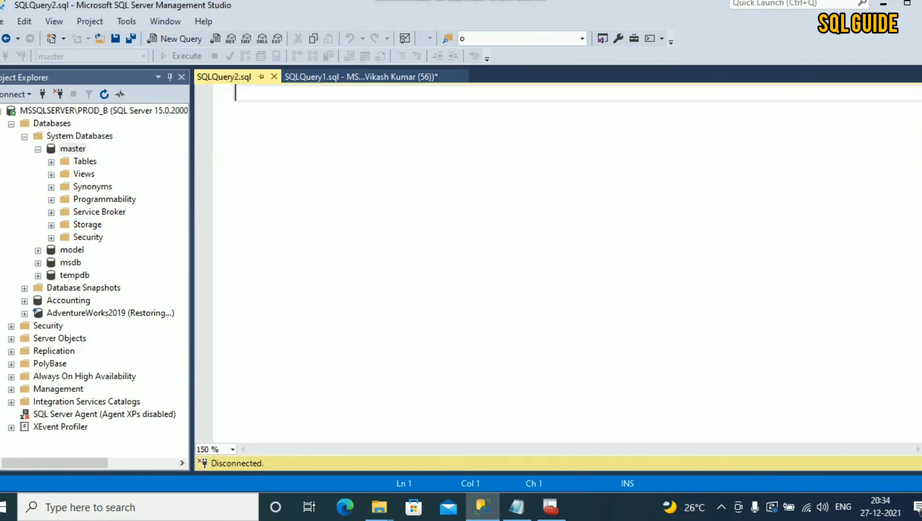
click(51, 162)
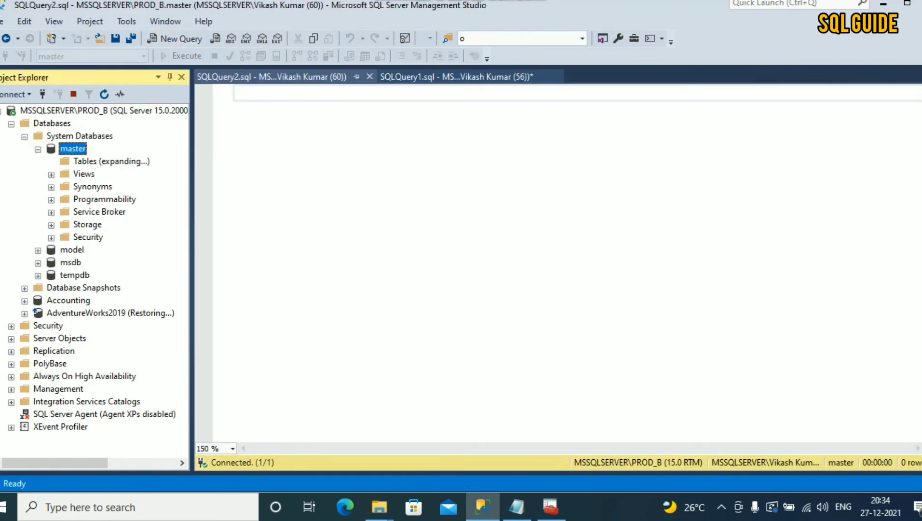
- Write and run "select * from sys.databases" in the new query, and return to the master_files query
click(237, 92)
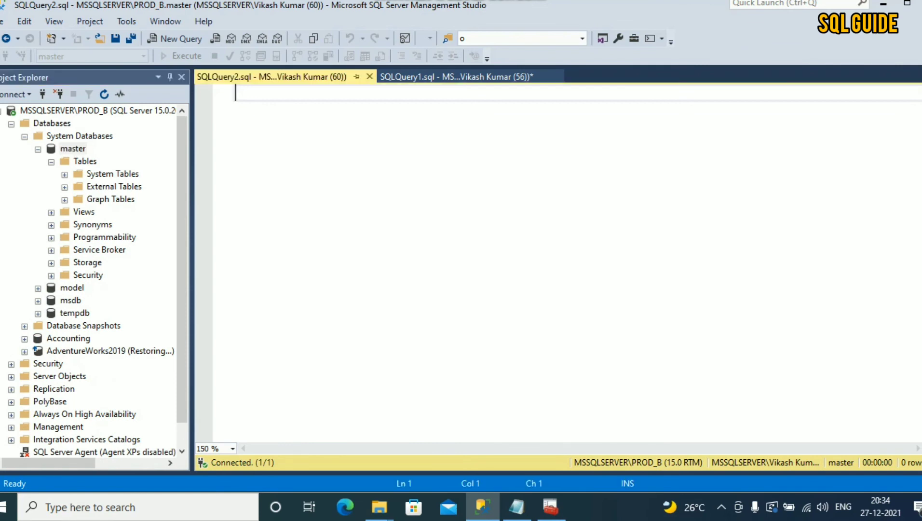
key(Return)
key(Return)
text(se)
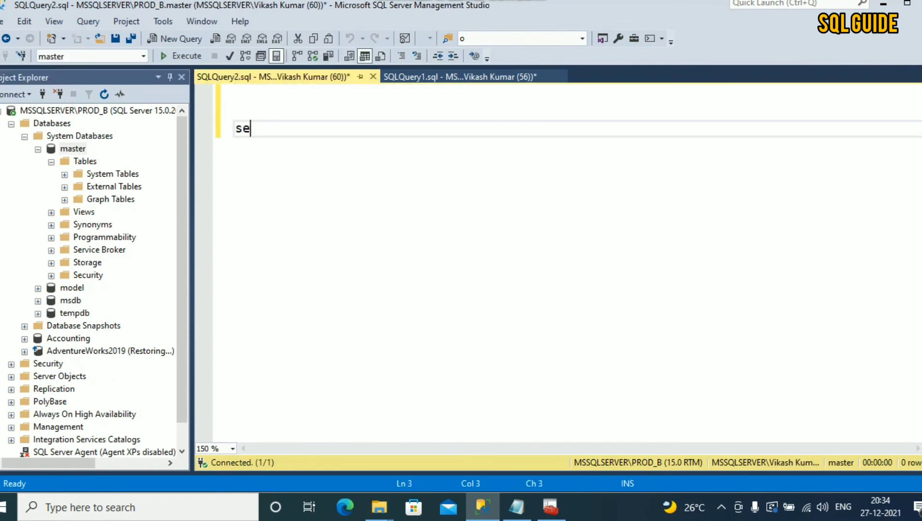
text(lect * from sys)
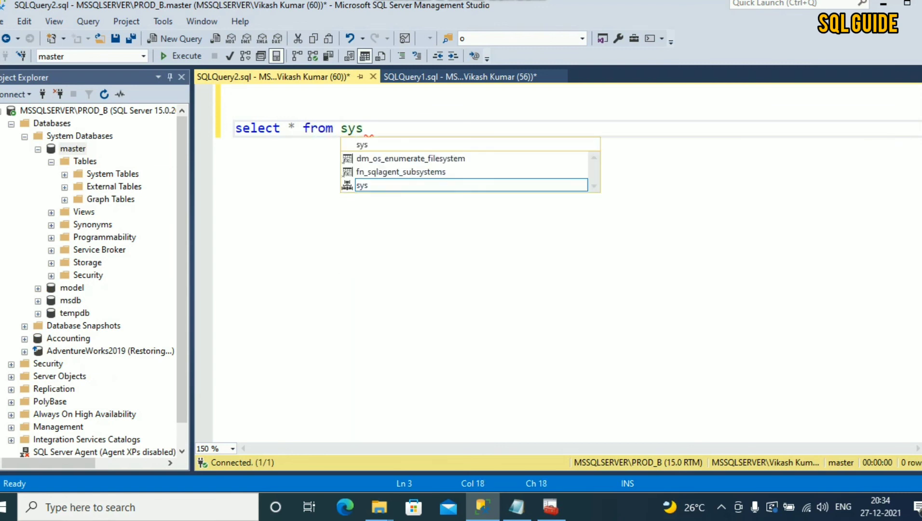
text(.)
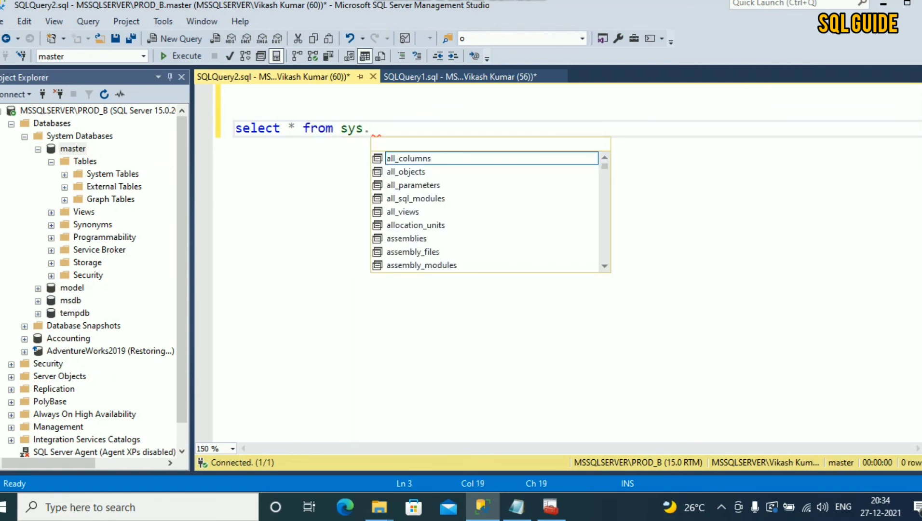
text(d)
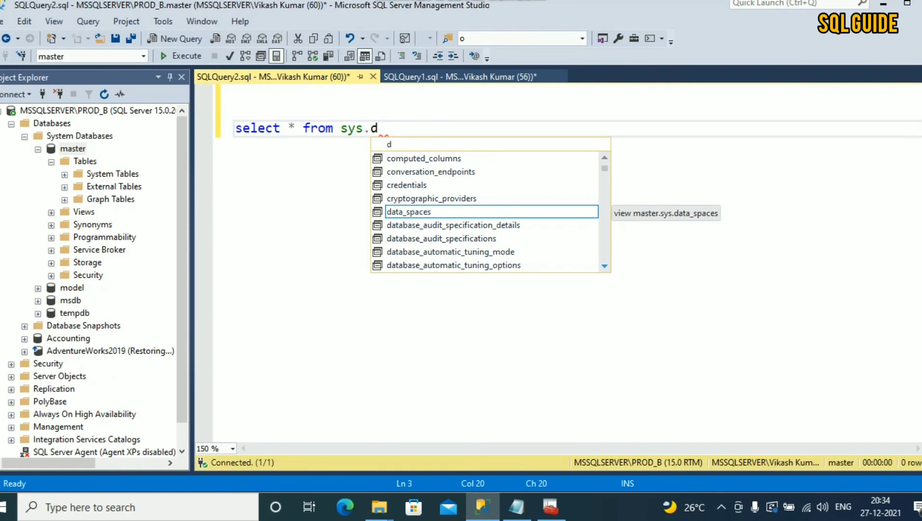
scroll(487, 207, down, 4)
scroll(487, 207, down, 9)
scroll(487, 208, down, 1)
double_click(410, 265)
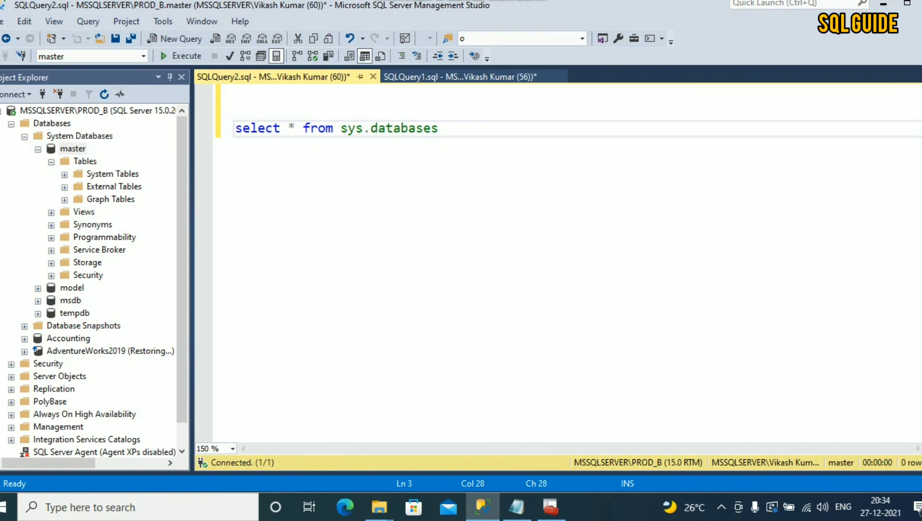
key(F5)
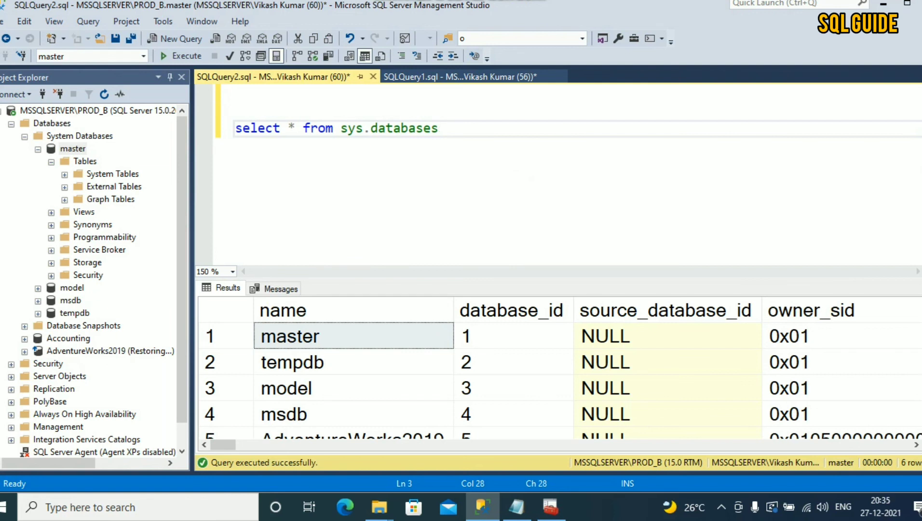
key(ctrl+Tab)
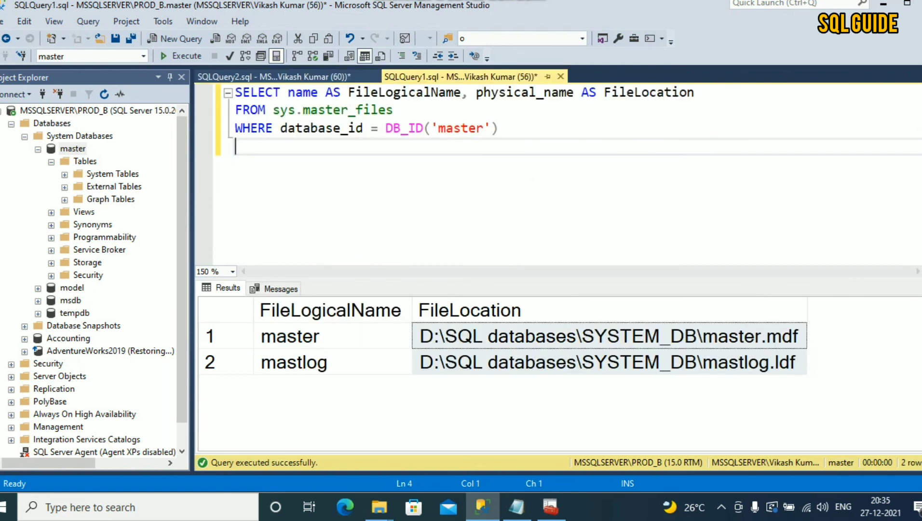